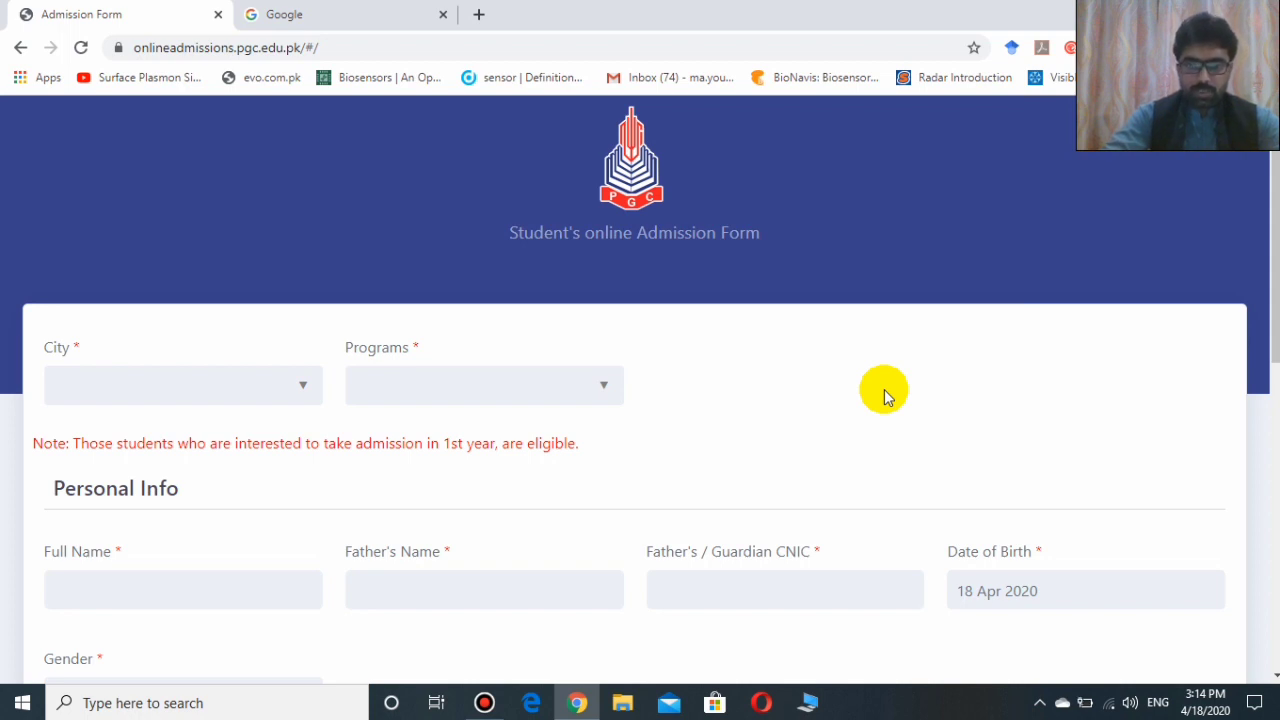
left_click(343, 10)
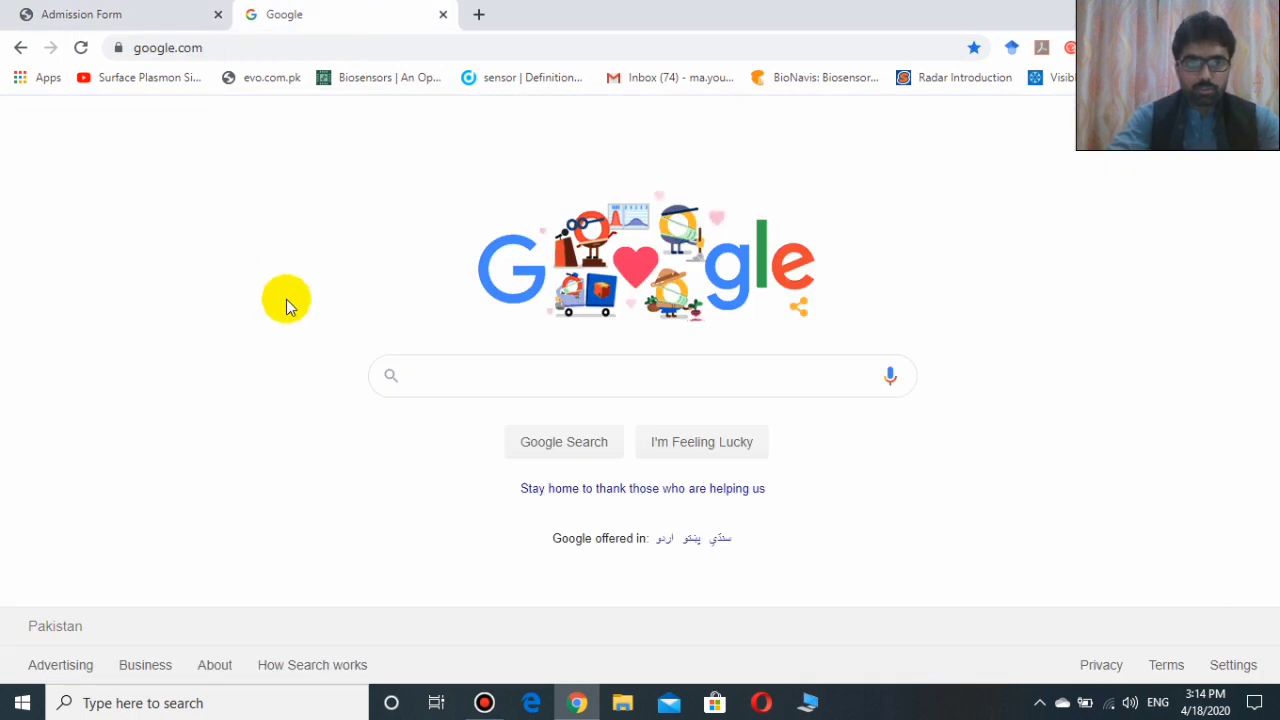
left_click(511, 381)
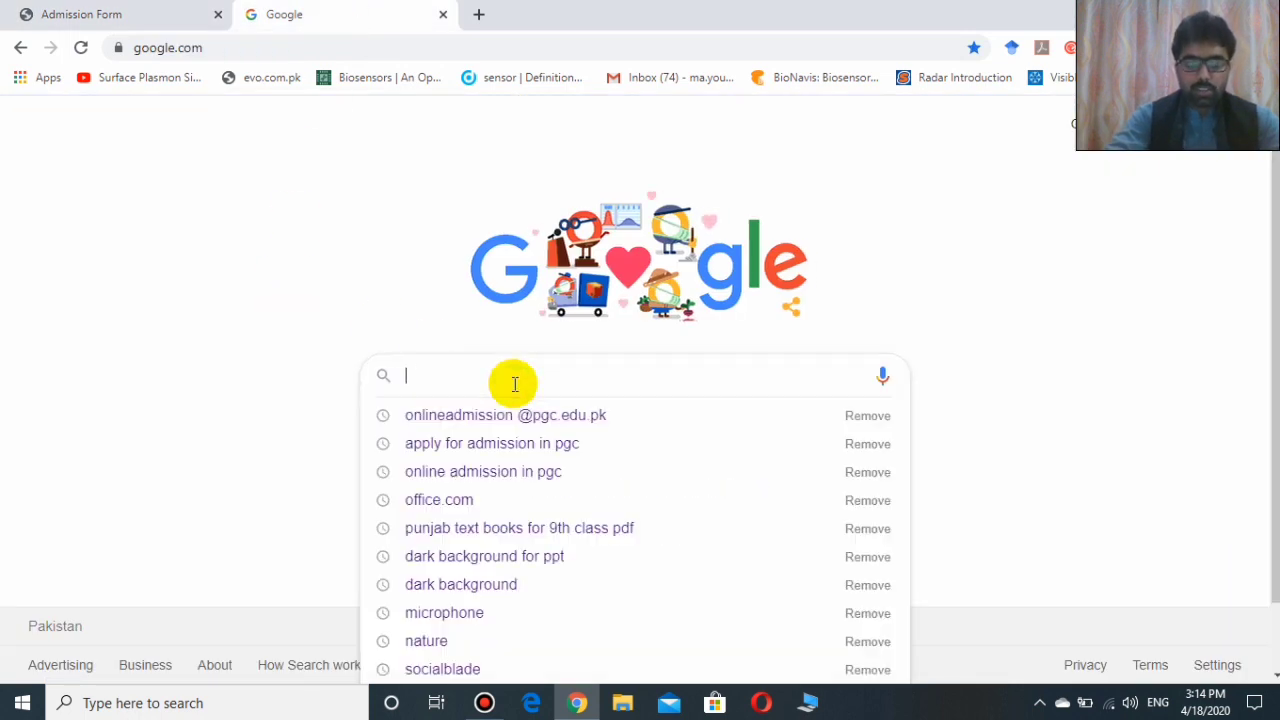
type("online")
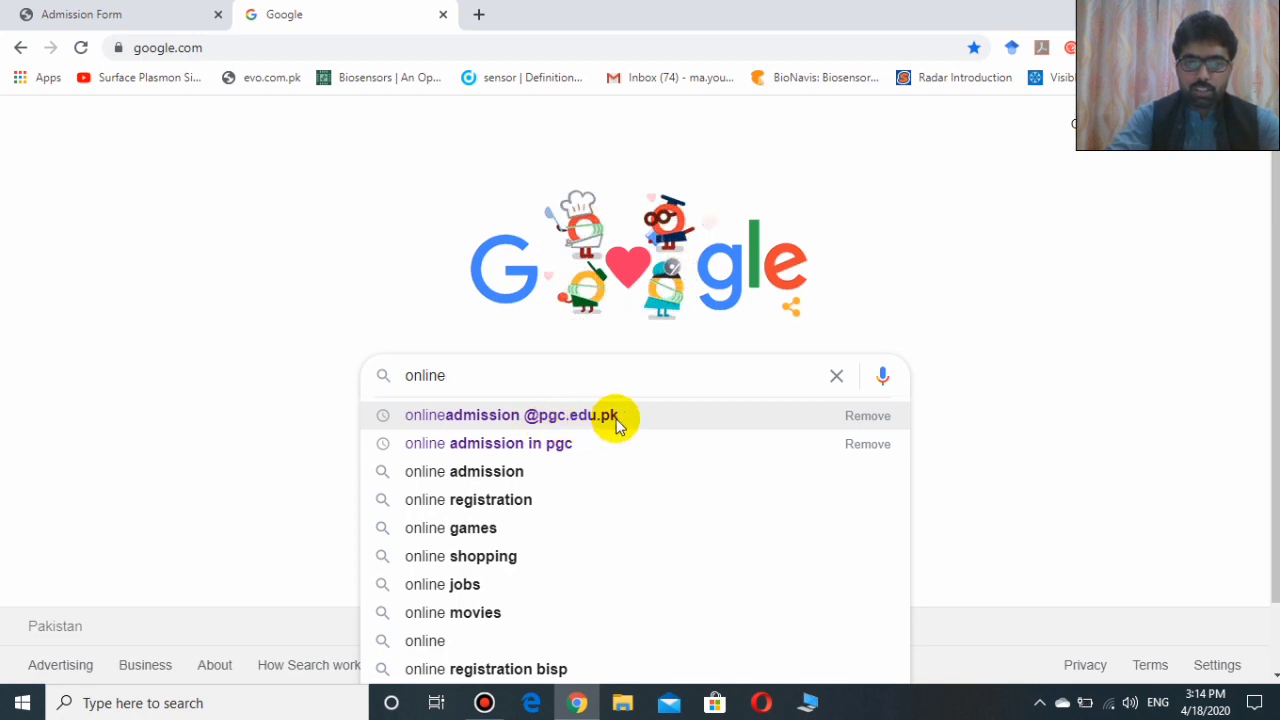
left_click(500, 415)
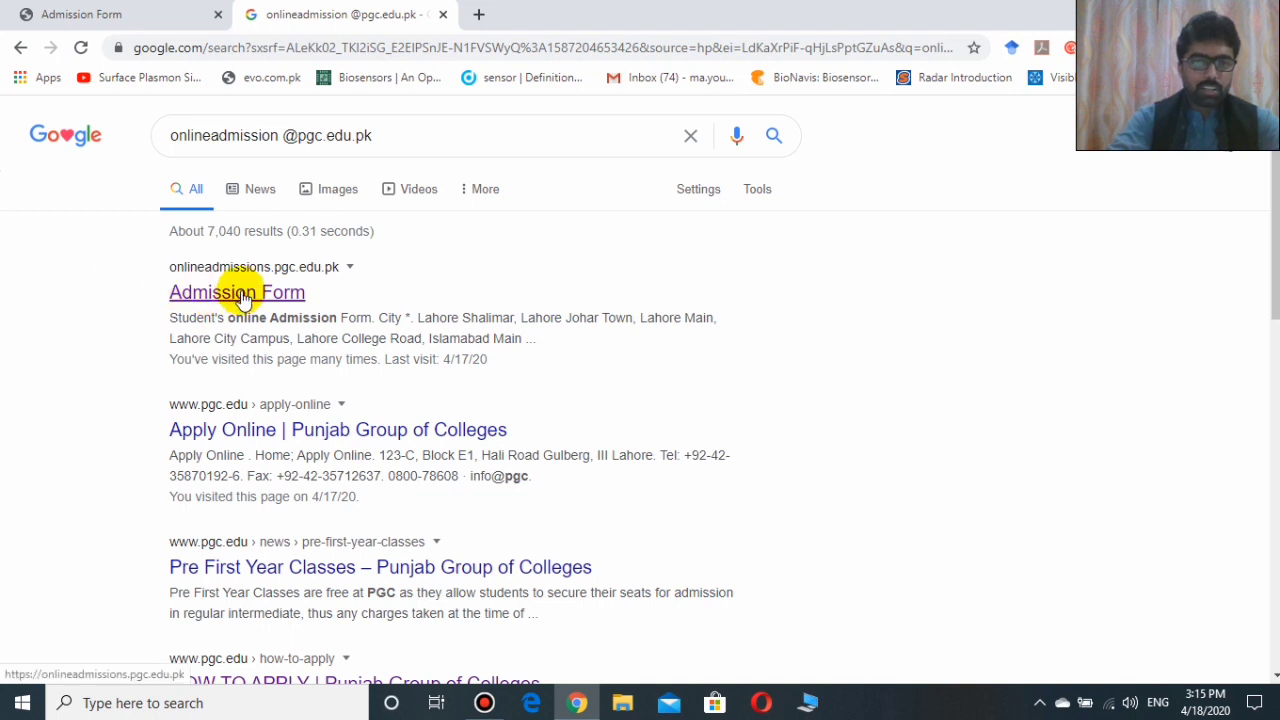
Open the PGC Admission Form result and set City to Sialkot.
left_click(241, 293)
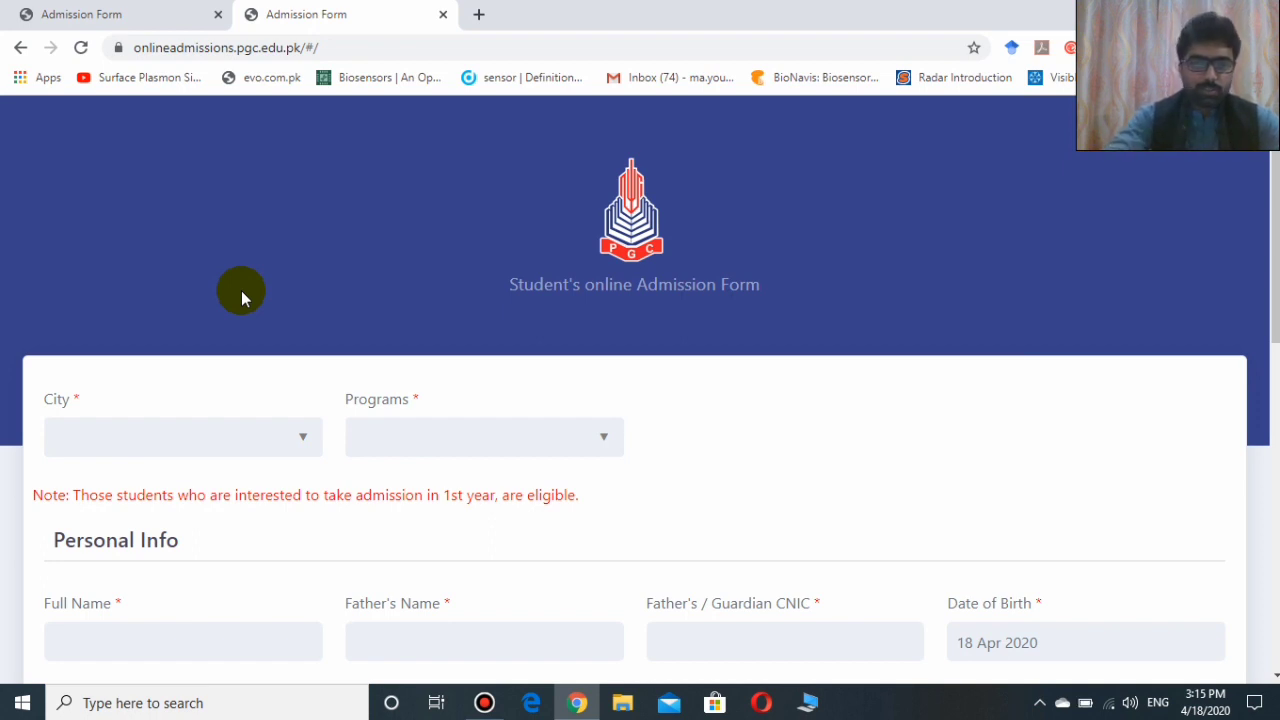
left_click(203, 440)
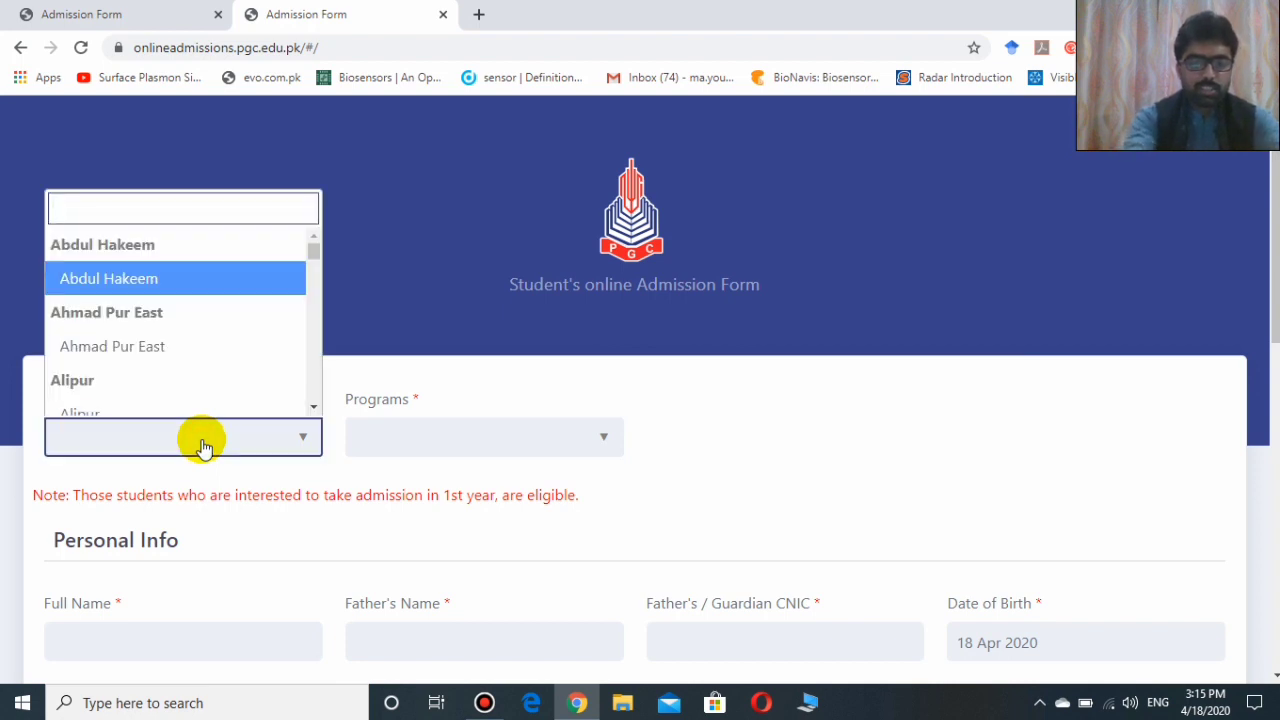
type("S")
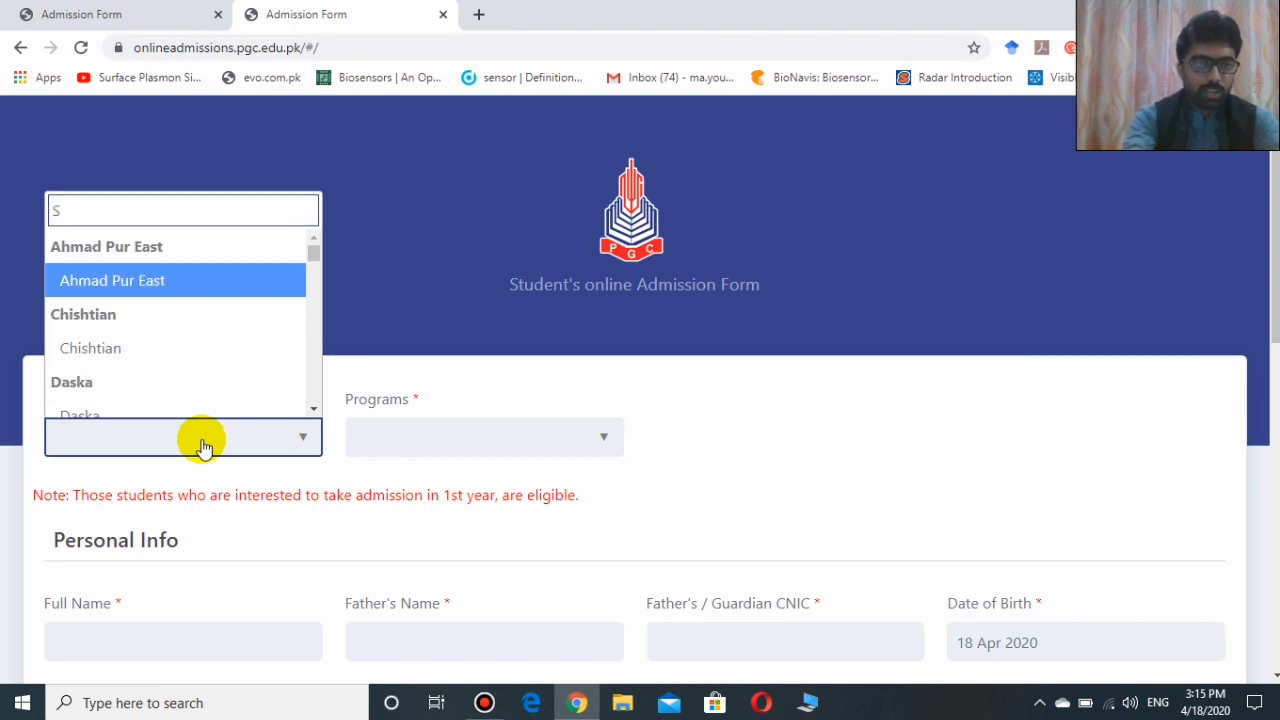
type("ialk")
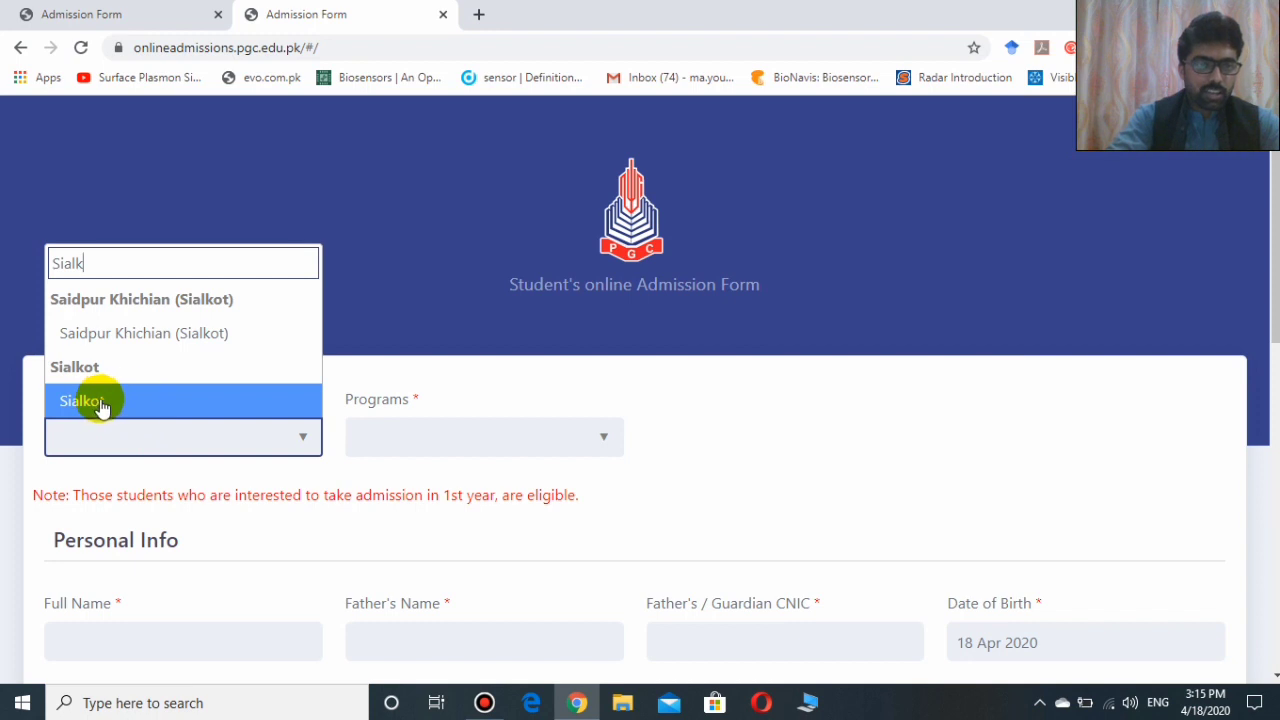
left_click(100, 402)
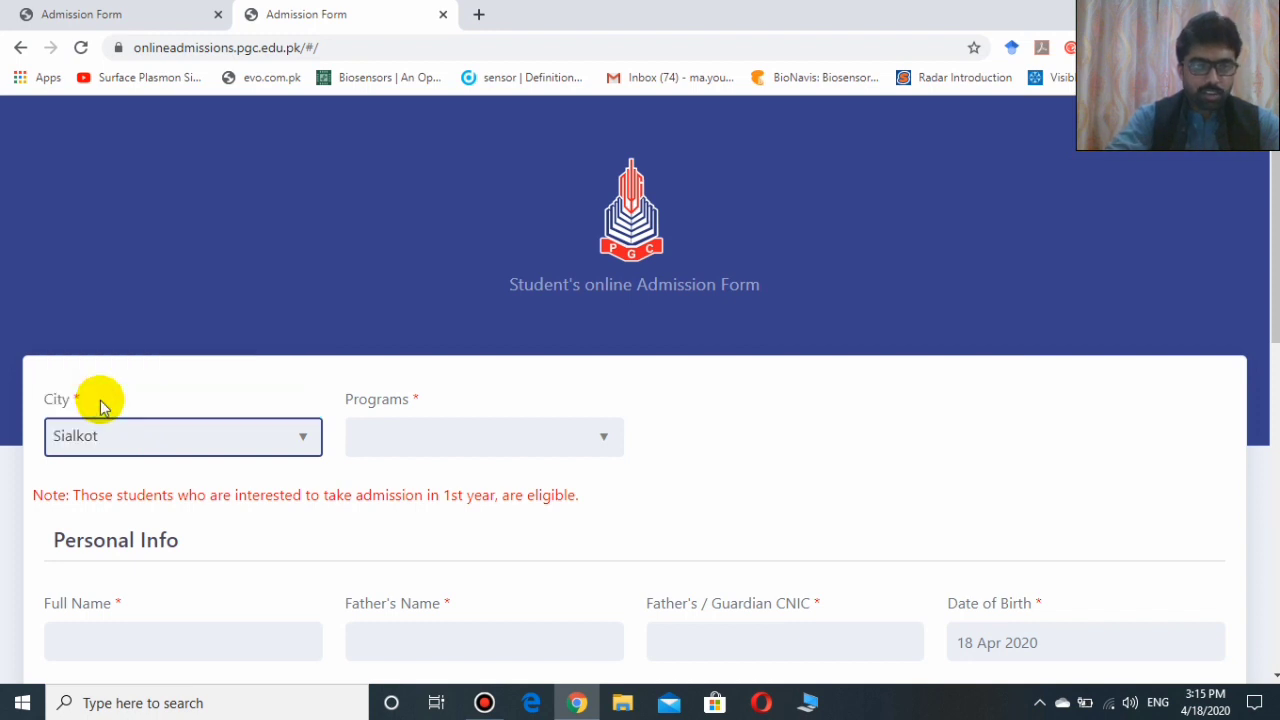
Choose Pre FSc-Medical (Mor - English) as the program.
left_click(418, 444)
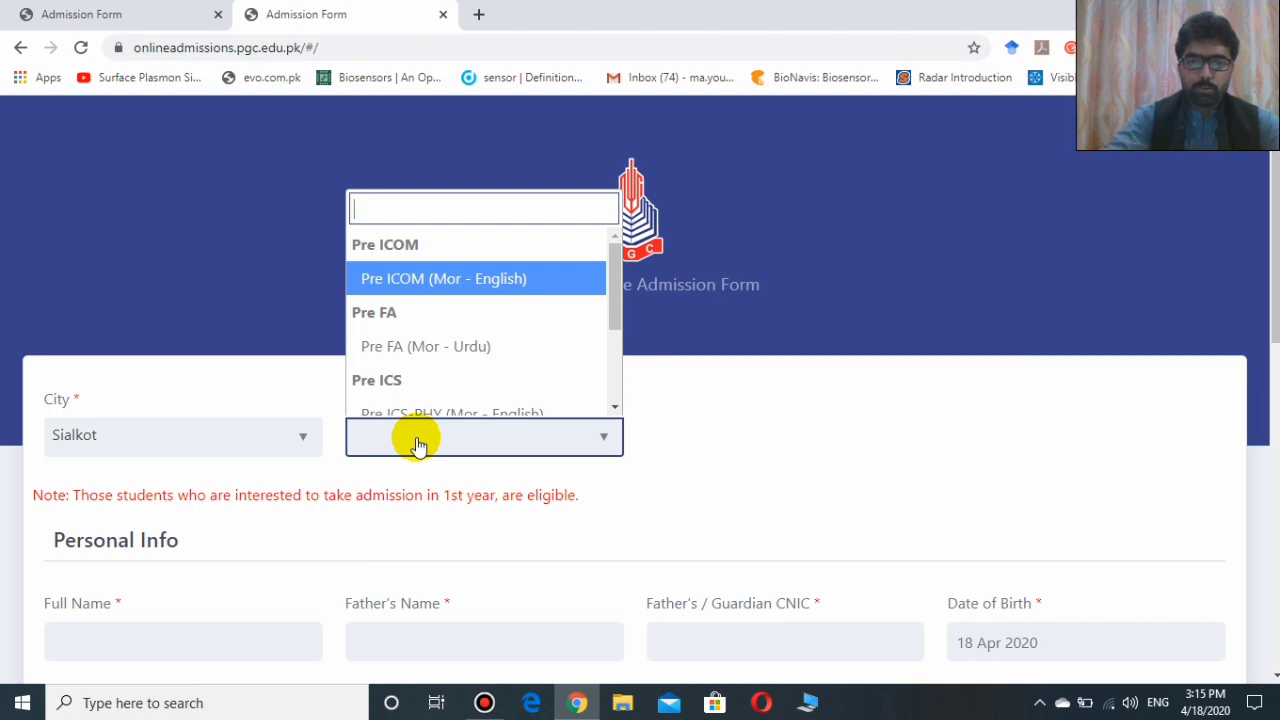
left_click_drag(613, 265, 617, 372)
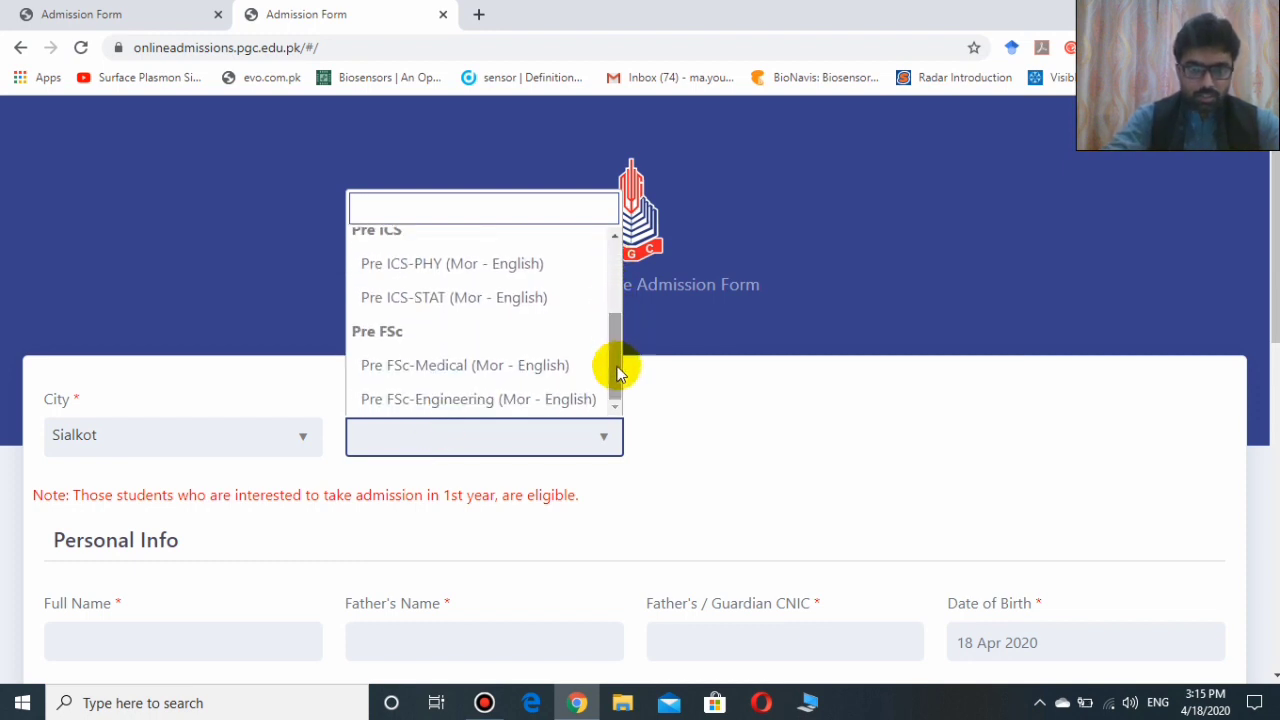
left_click(455, 369)
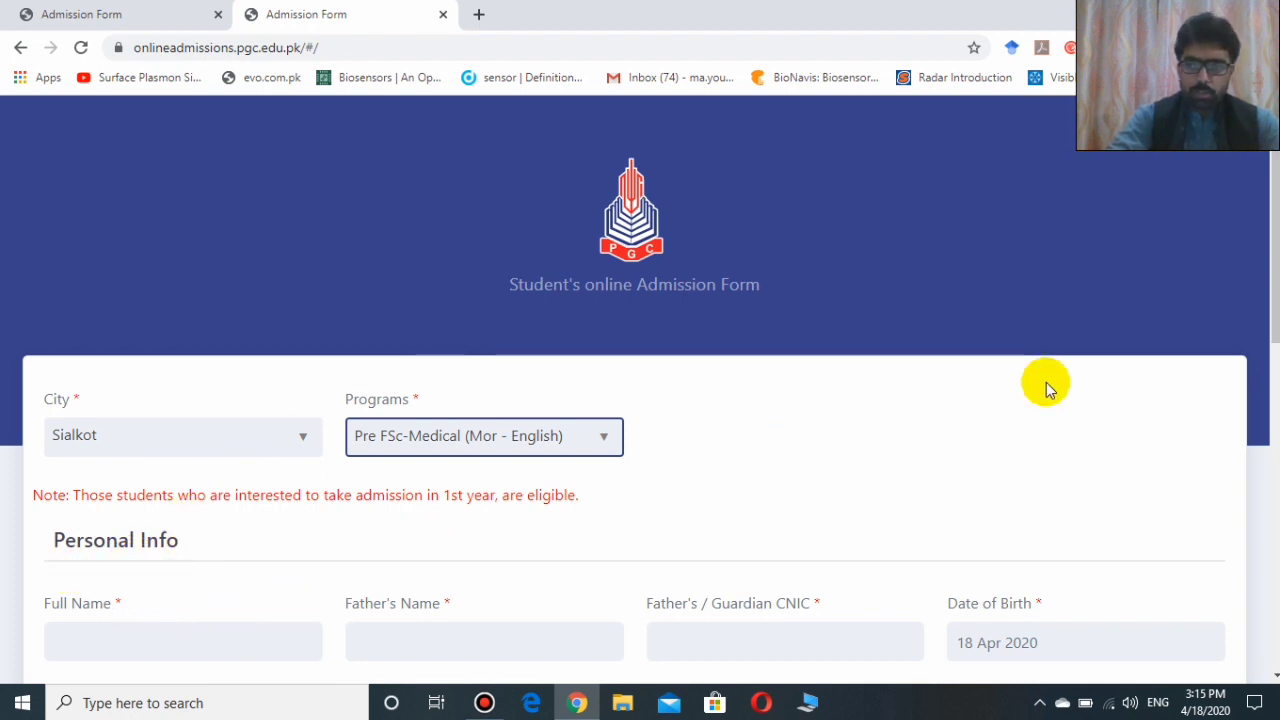
left_click_drag(1276, 242, 1276, 317)
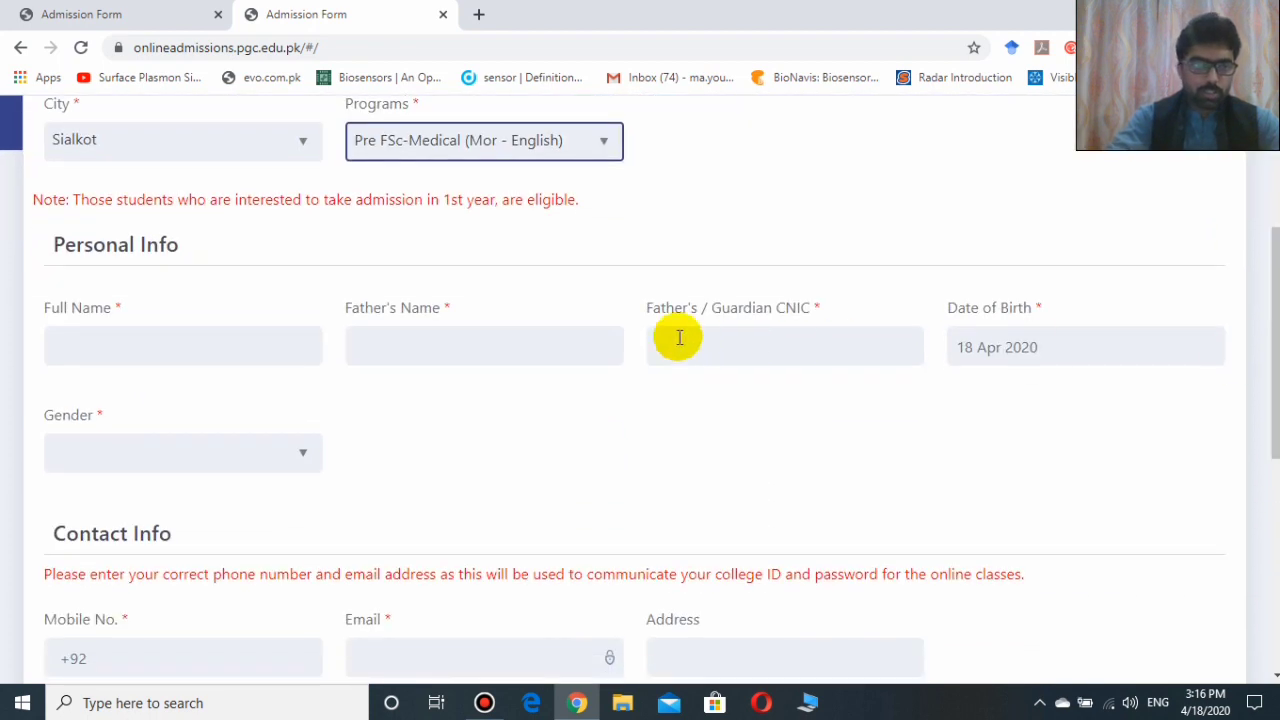
Enter the student's full name and the father's name.
left_click(276, 358)
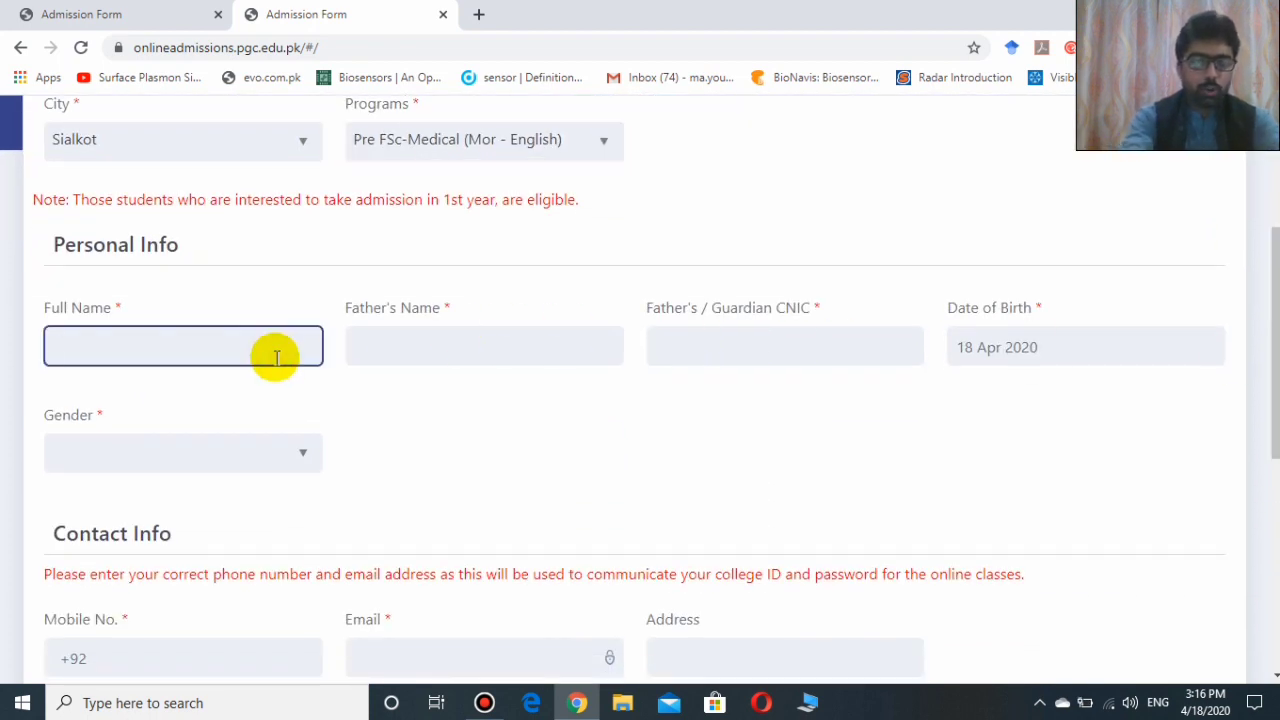
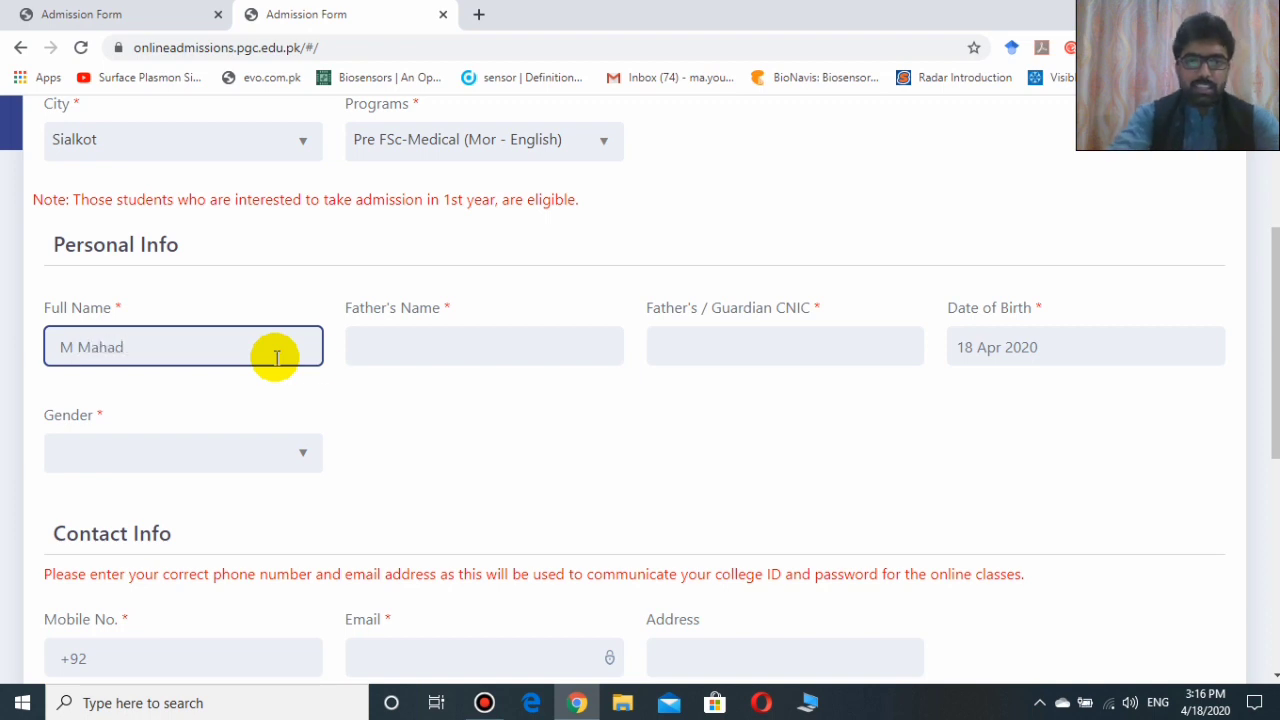
left_click(437, 349)
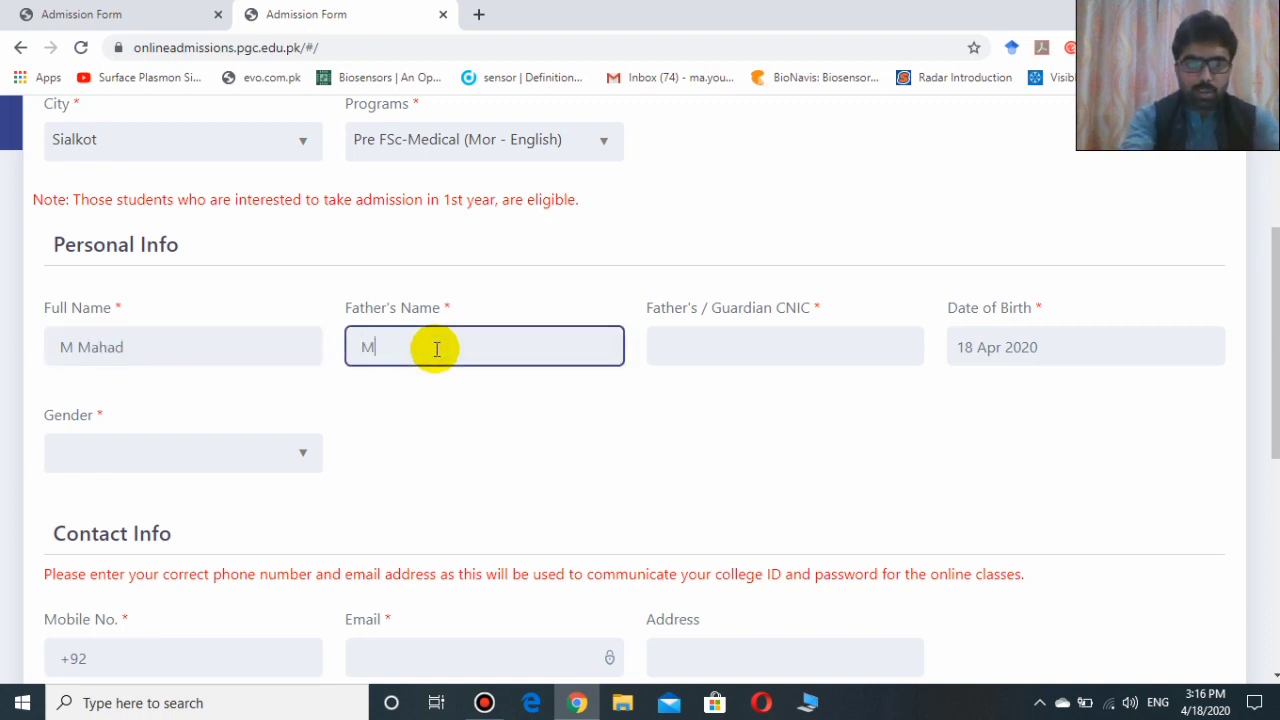
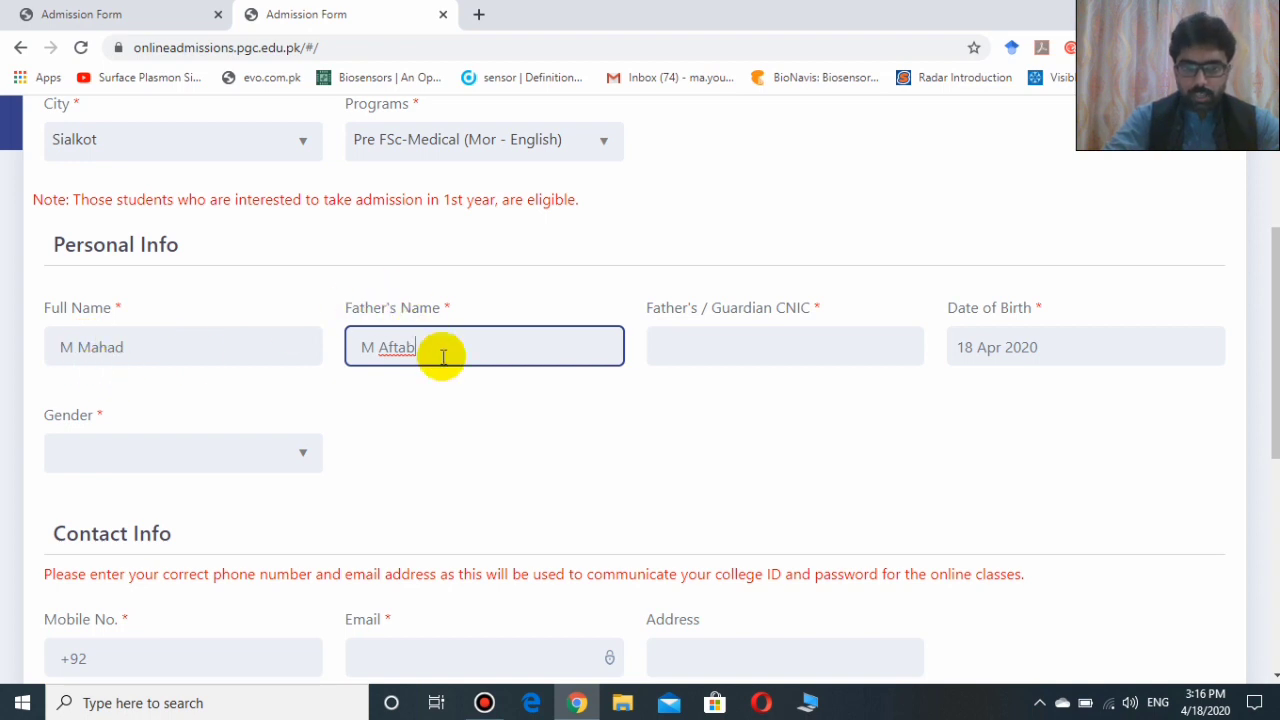
Fill in the father's CNIC number.
left_click(730, 343)
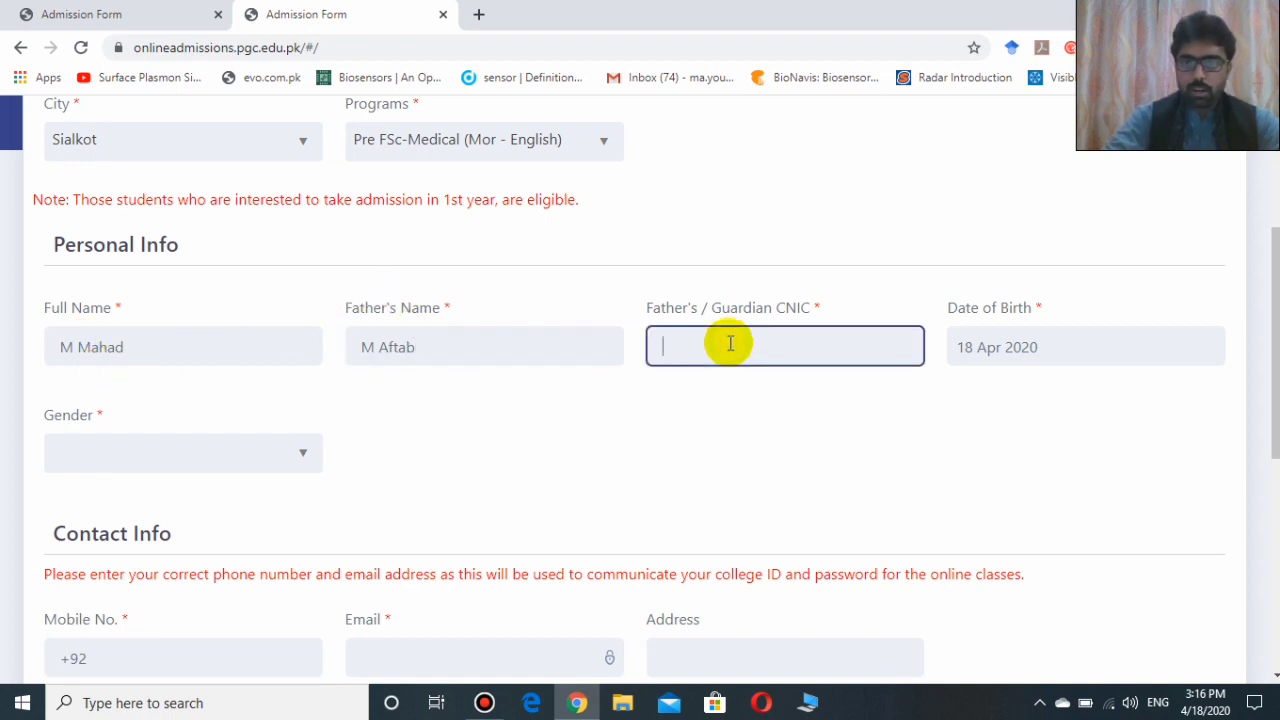
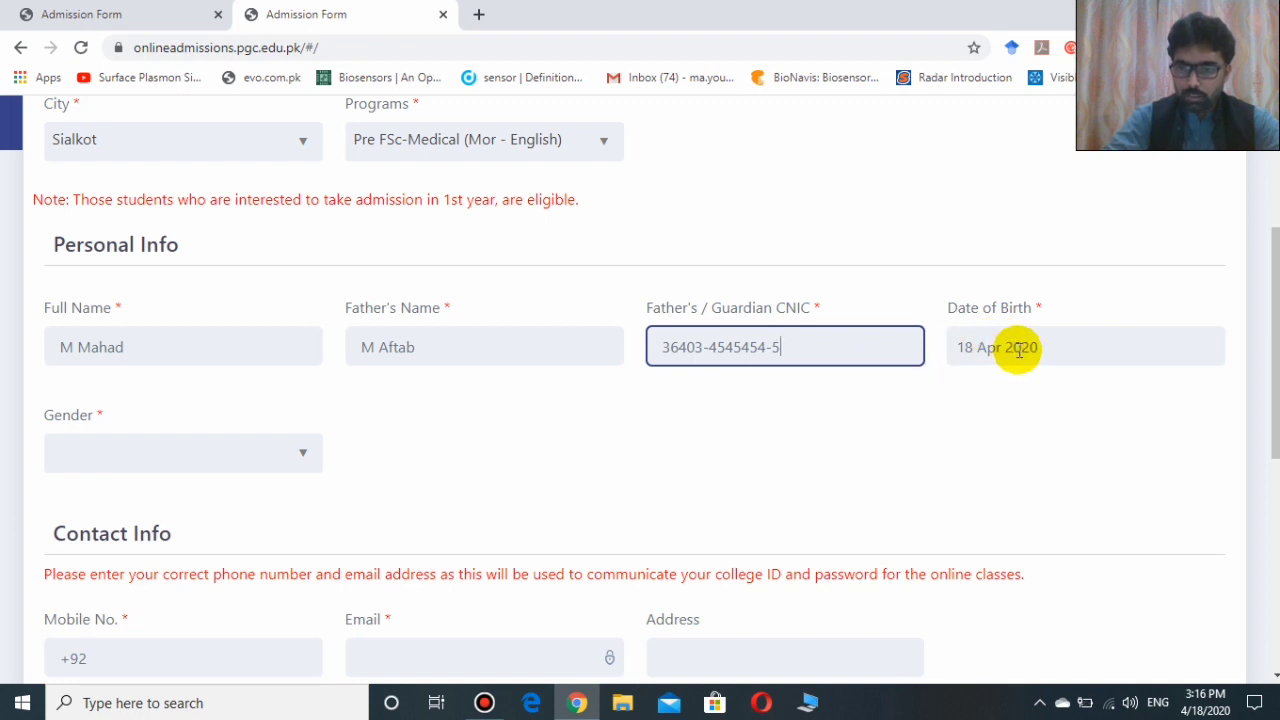
left_click(1019, 349)
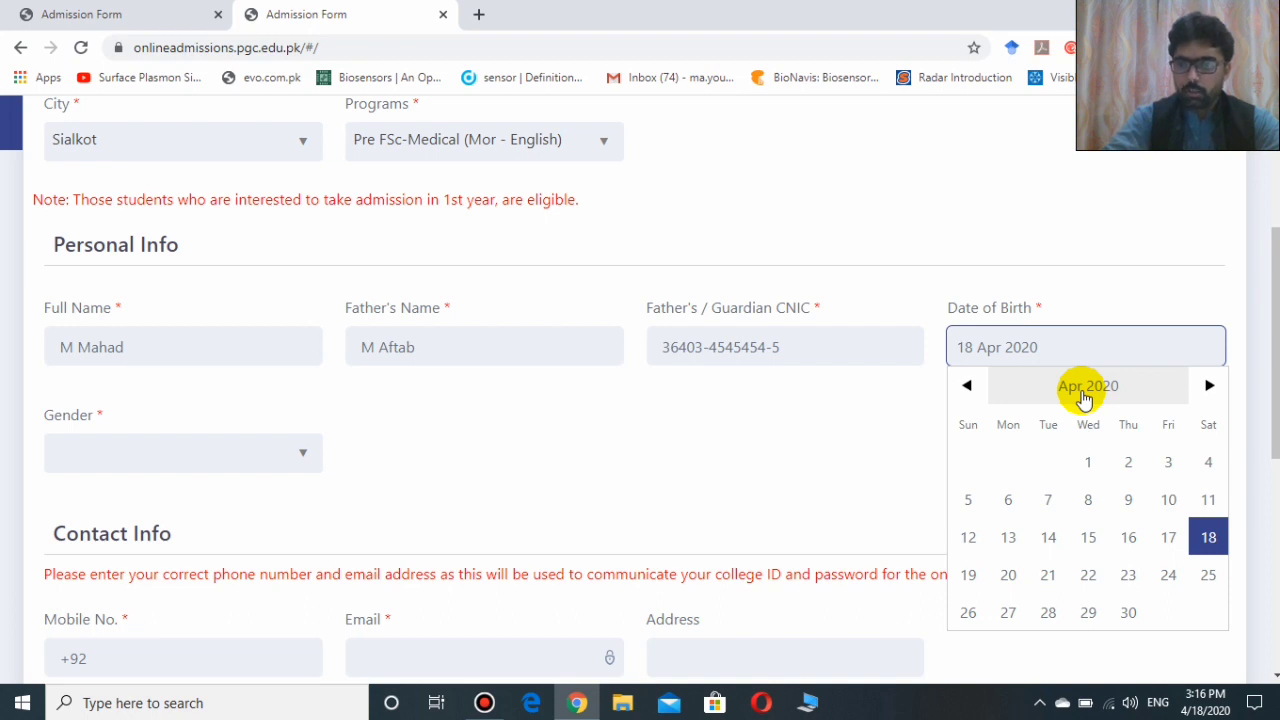
Set Date of Birth to 06 Jan 2003 in the date picker.
left_click(1083, 393)
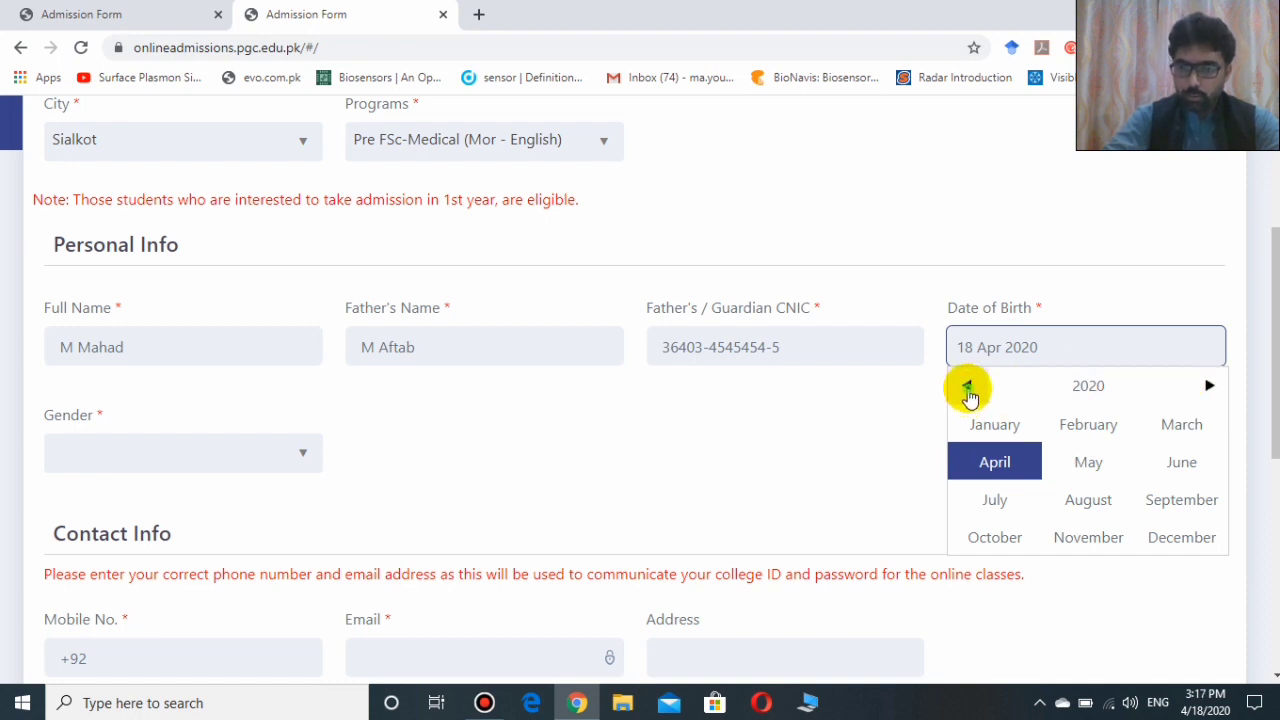
left_click(967, 387)
left_click(967, 387)
left_click(967, 387)
left_click(967, 387)
left_click(967, 387)
left_click(967, 387)
left_click(967, 387)
left_click(967, 387)
double_click(967, 387)
double_click(967, 387)
left_click(967, 387)
double_click(967, 387)
double_click(967, 387)
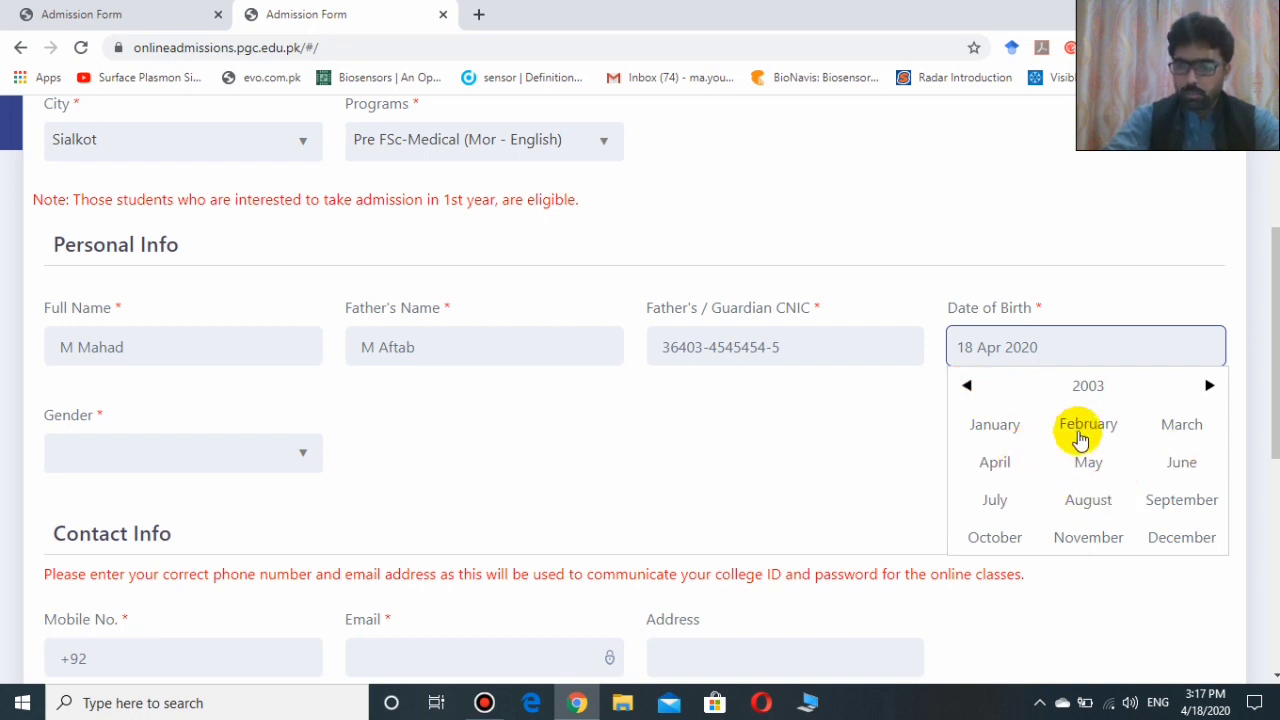
left_click(1016, 430)
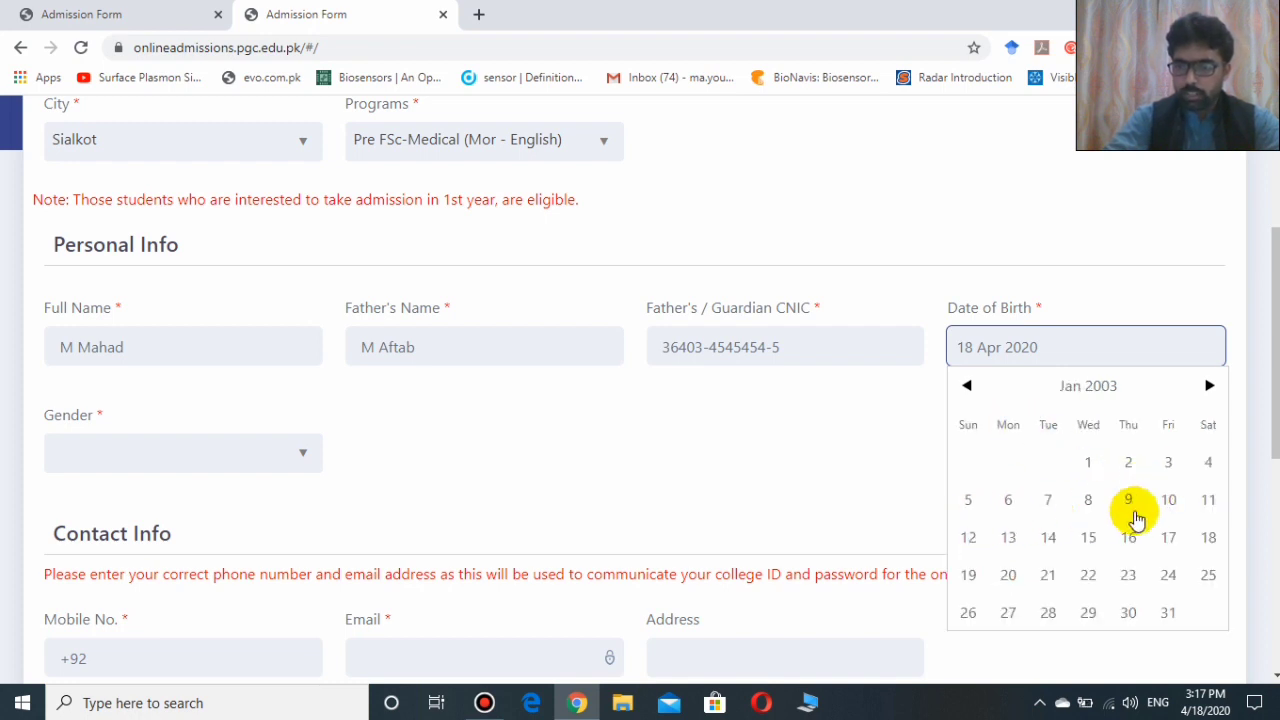
left_click(1010, 500)
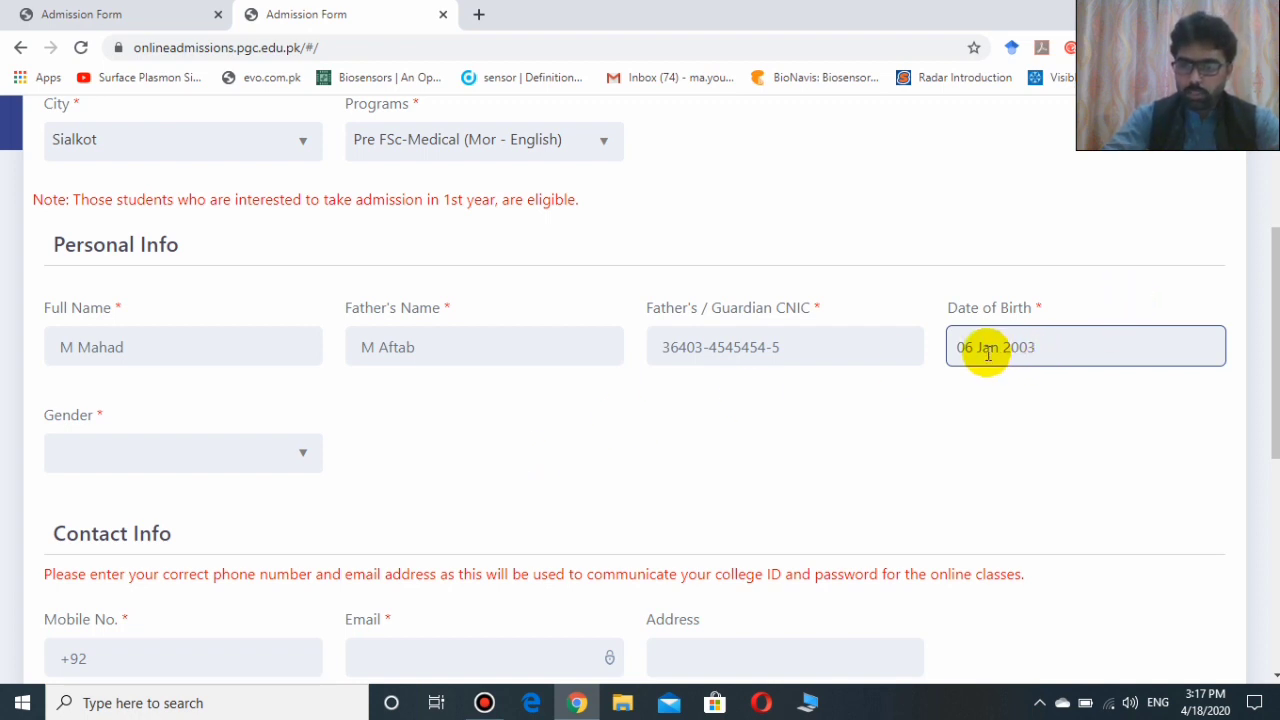
Set Gender to Male.
left_click(95, 460)
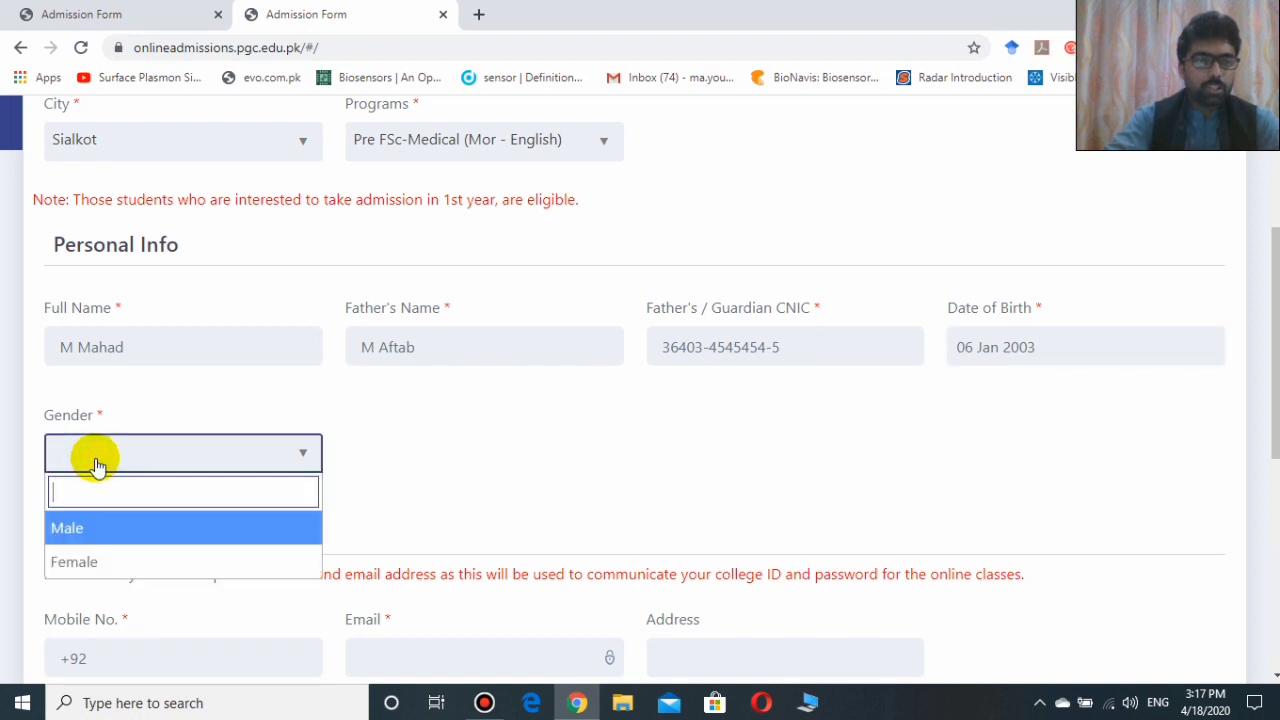
left_click(98, 532)
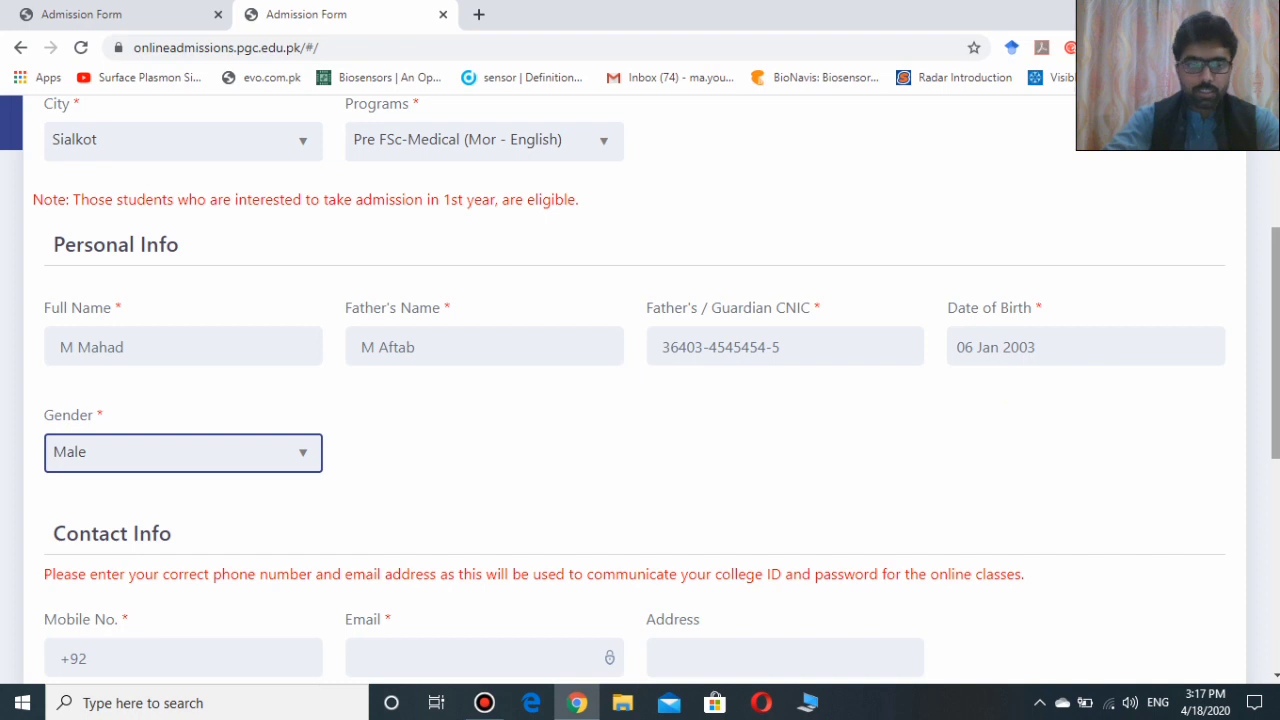
scroll(640, 389, "down", 3)
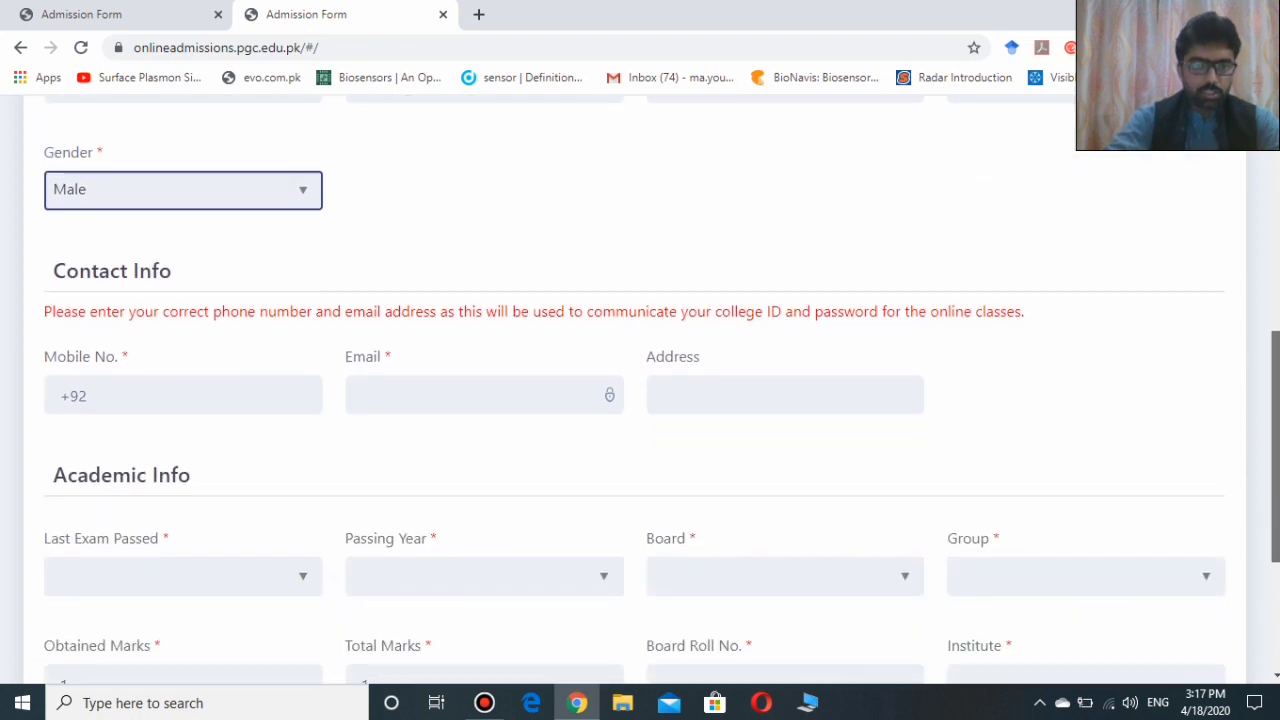
Enter the student's mobile number and e-mail address under Contact Info.
left_click(119, 342)
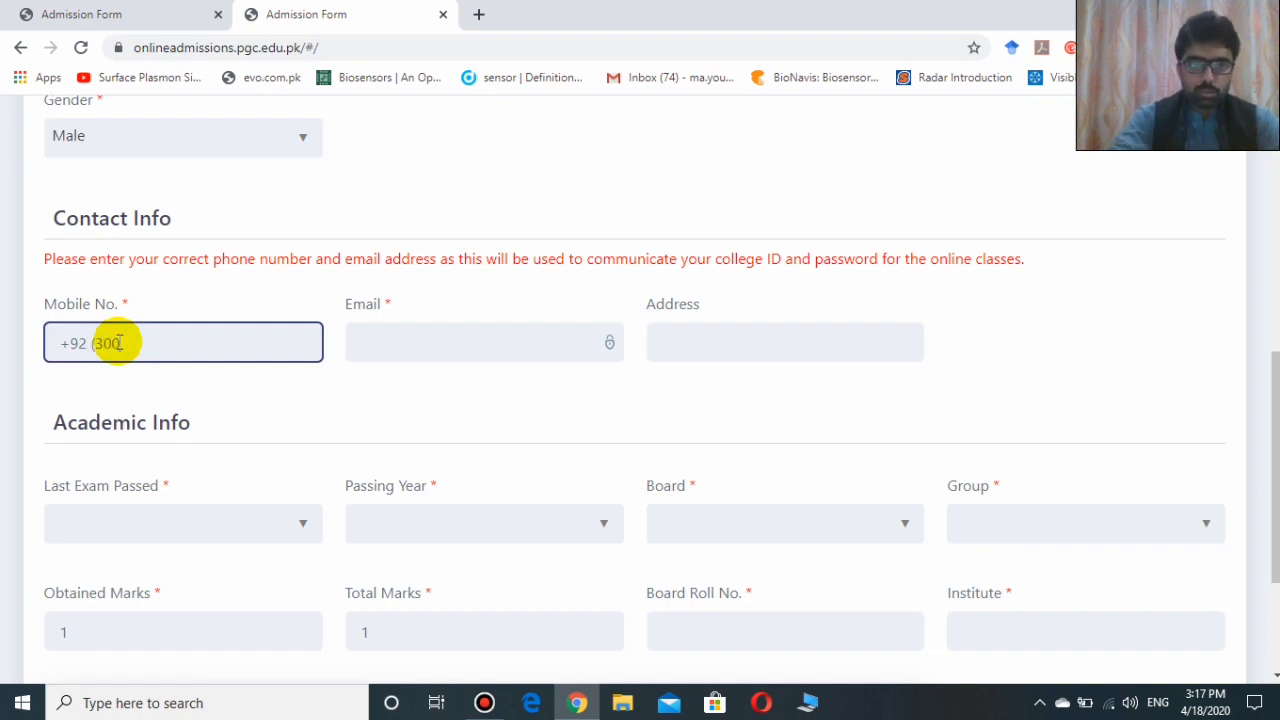
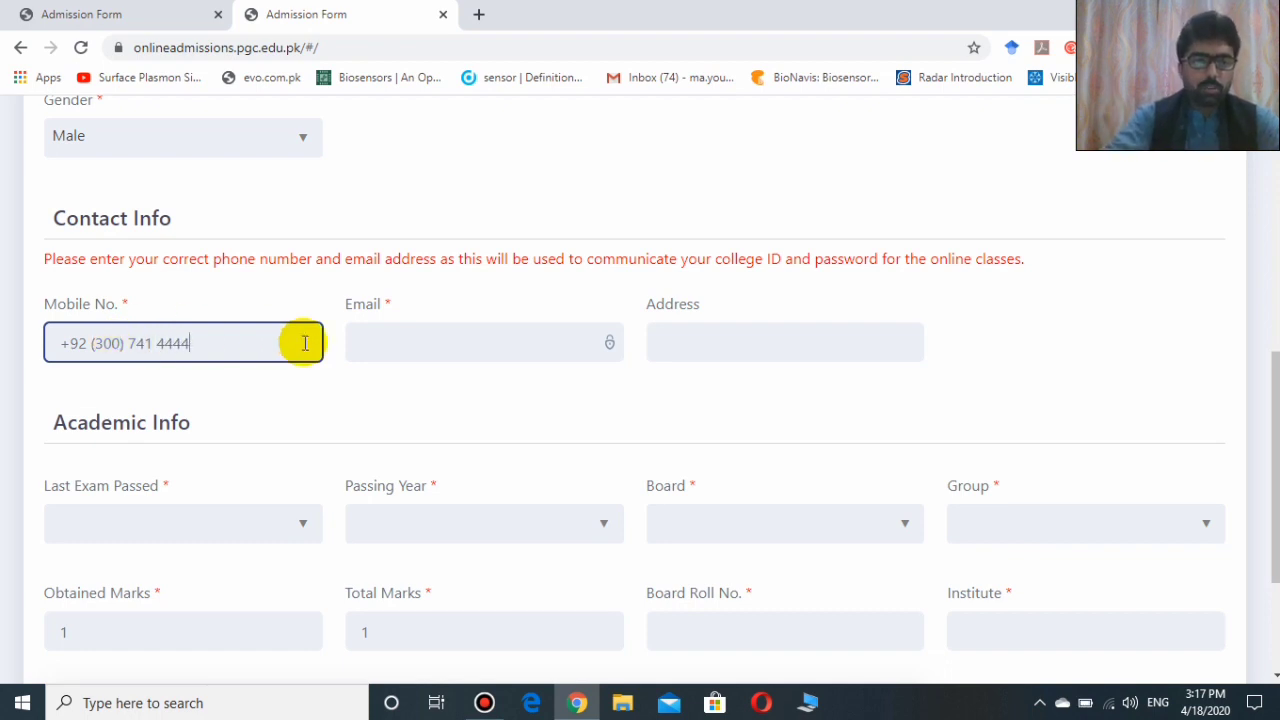
left_click(386, 344)
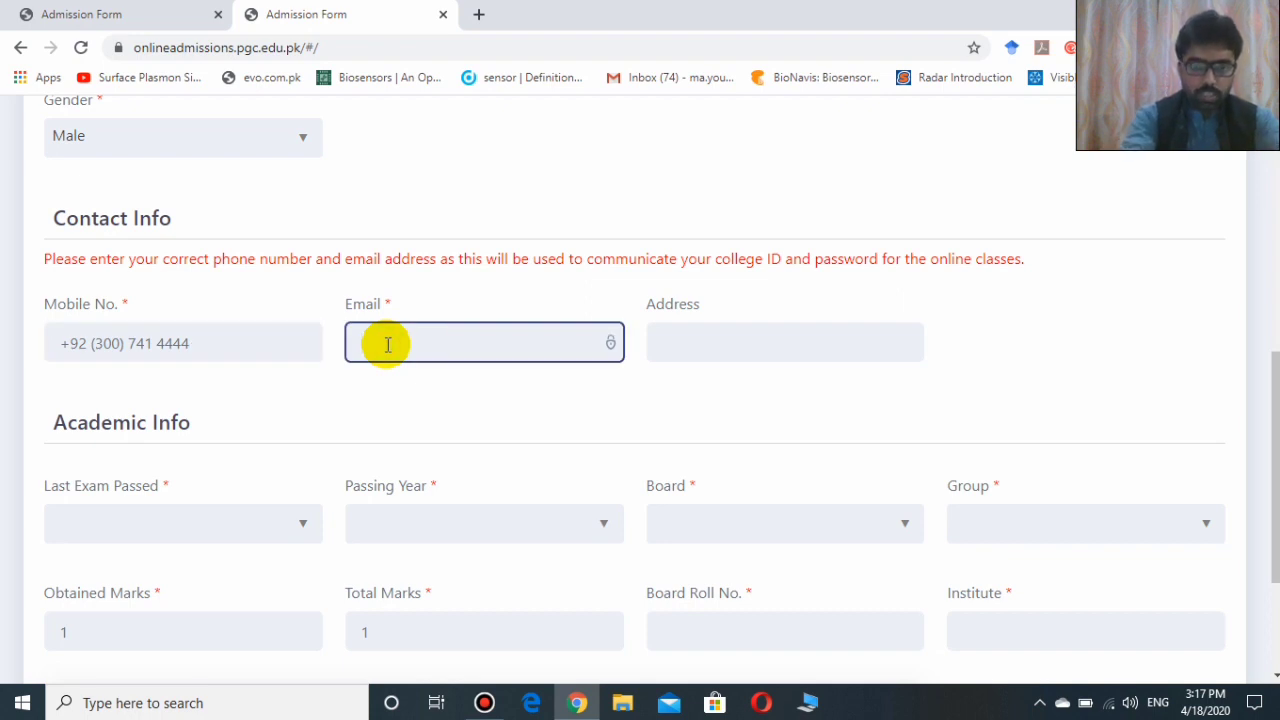
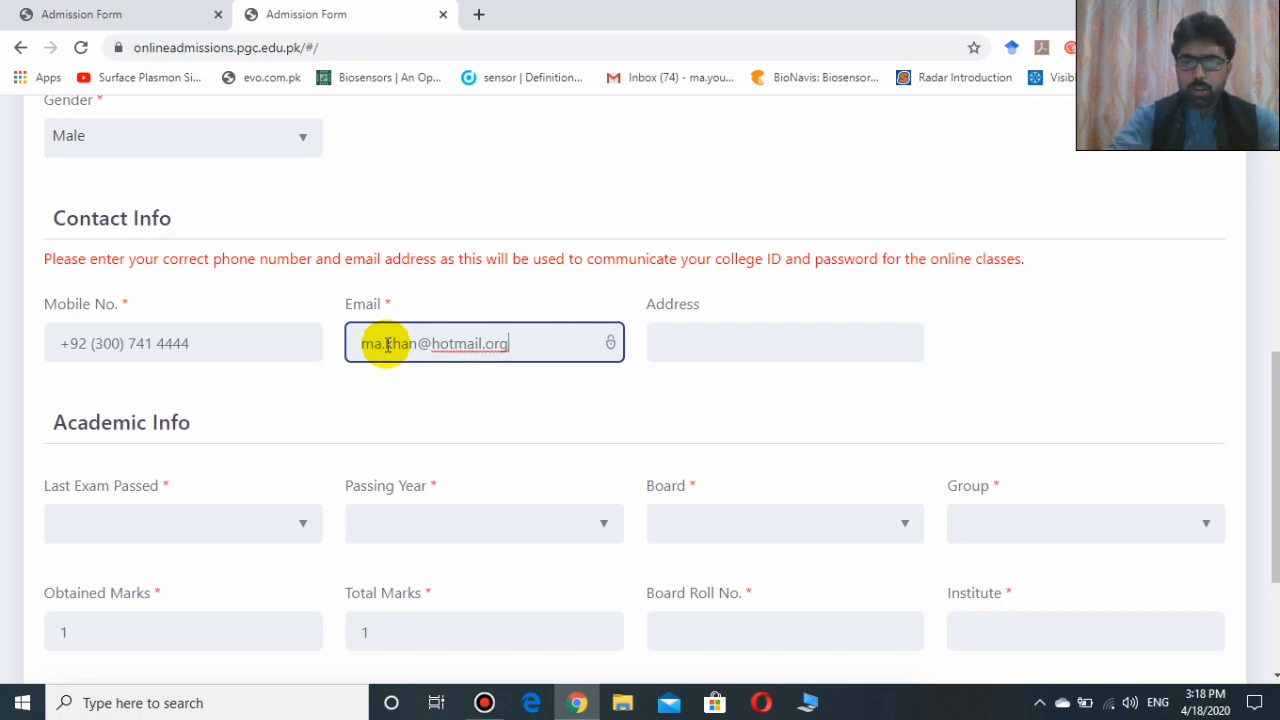
left_click(690, 340)
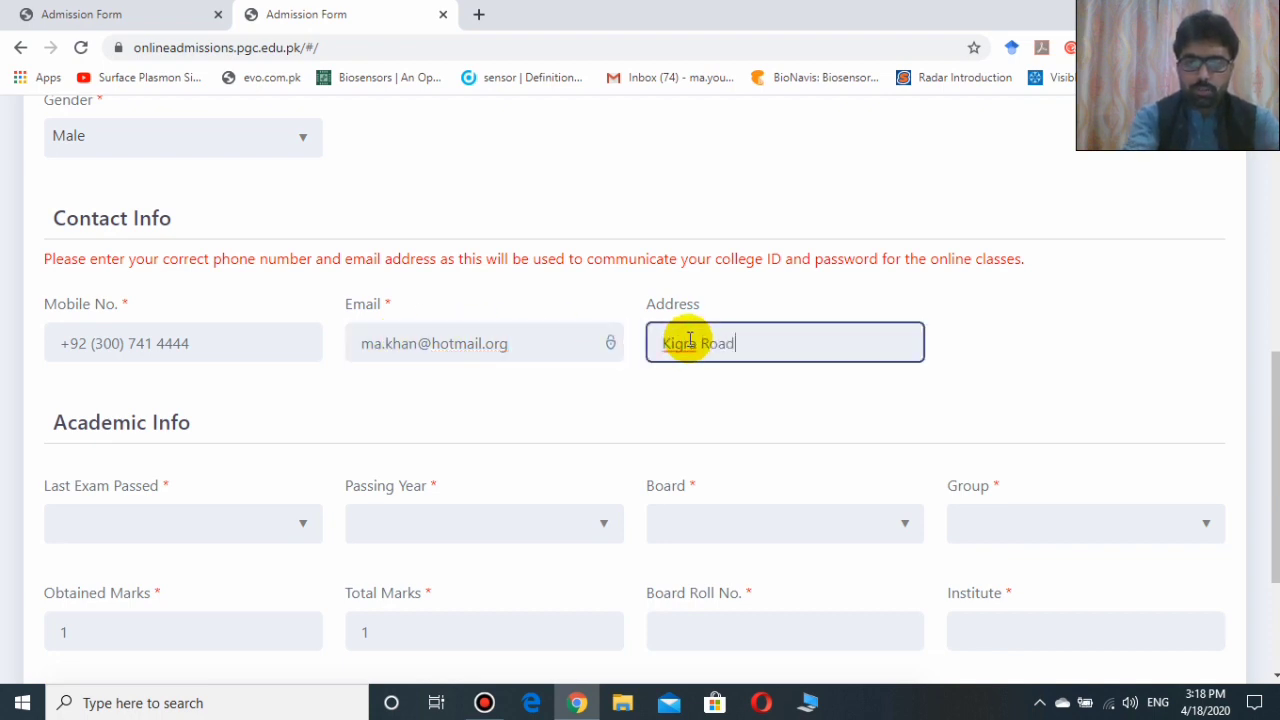
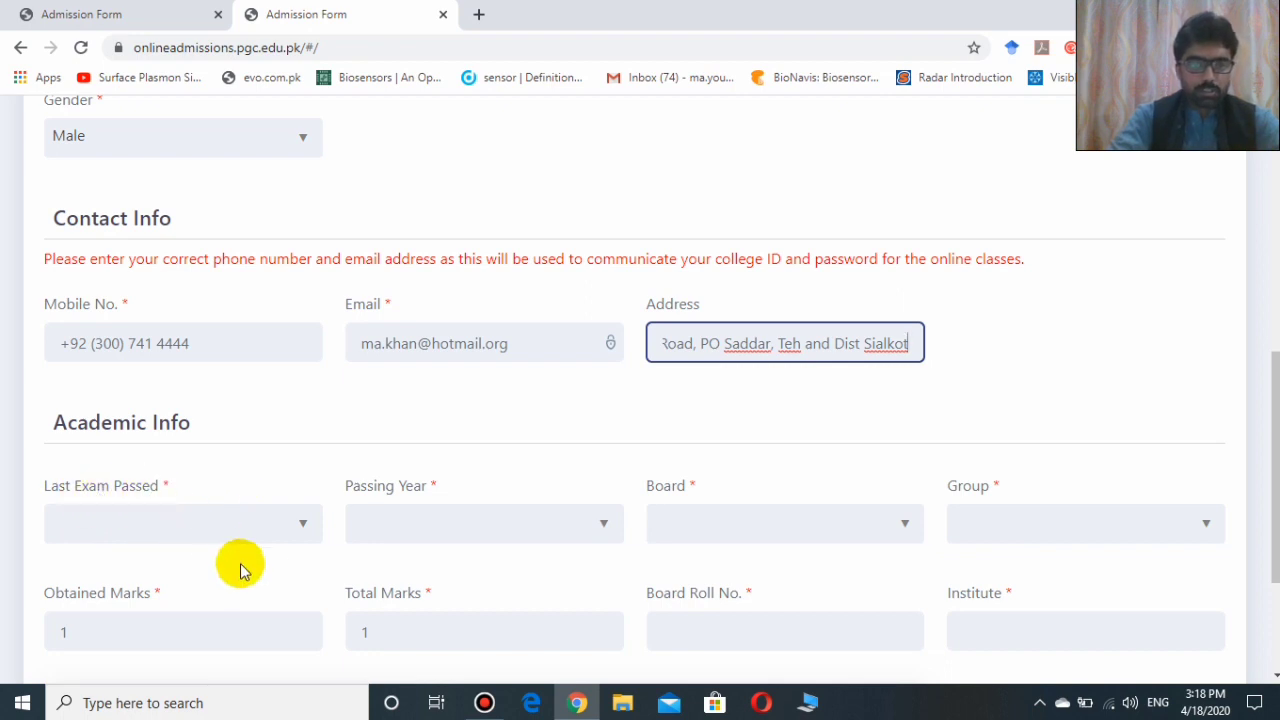
Set Last Exam Passed to Ninth, Passing Year 2019, Gujranwala Board and SCIENCE group.
left_click(305, 531)
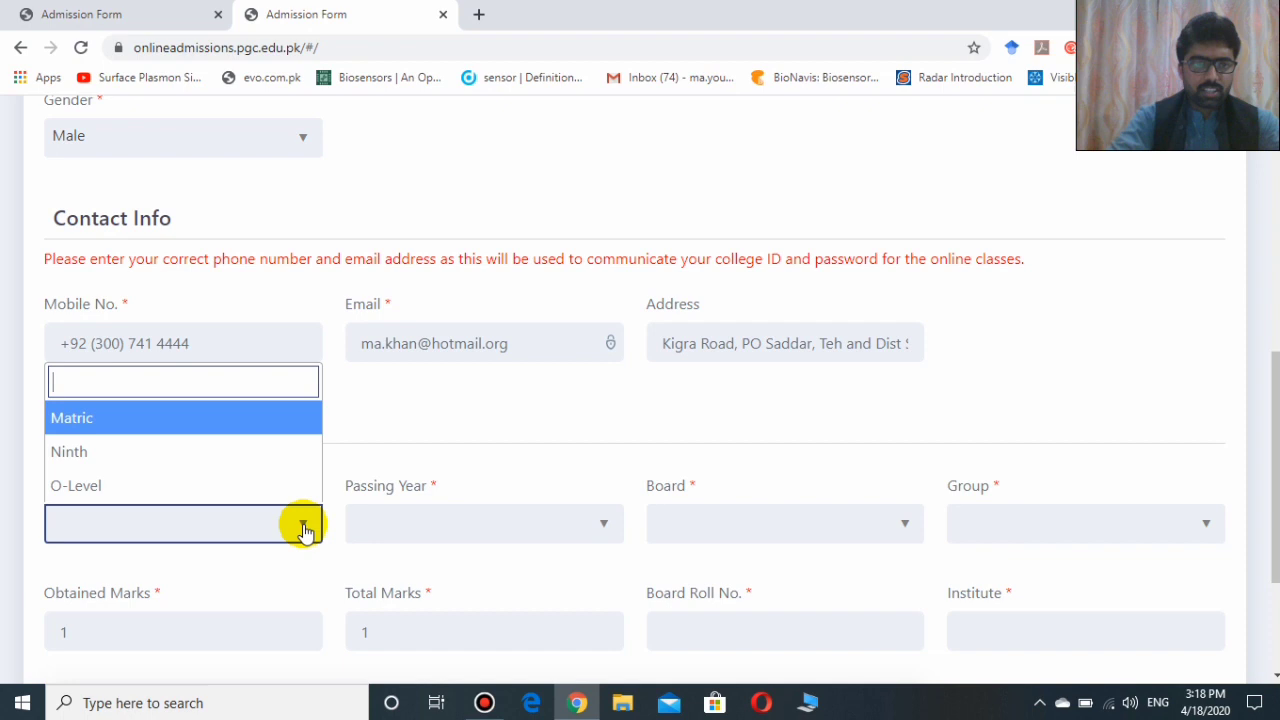
left_click(70, 452)
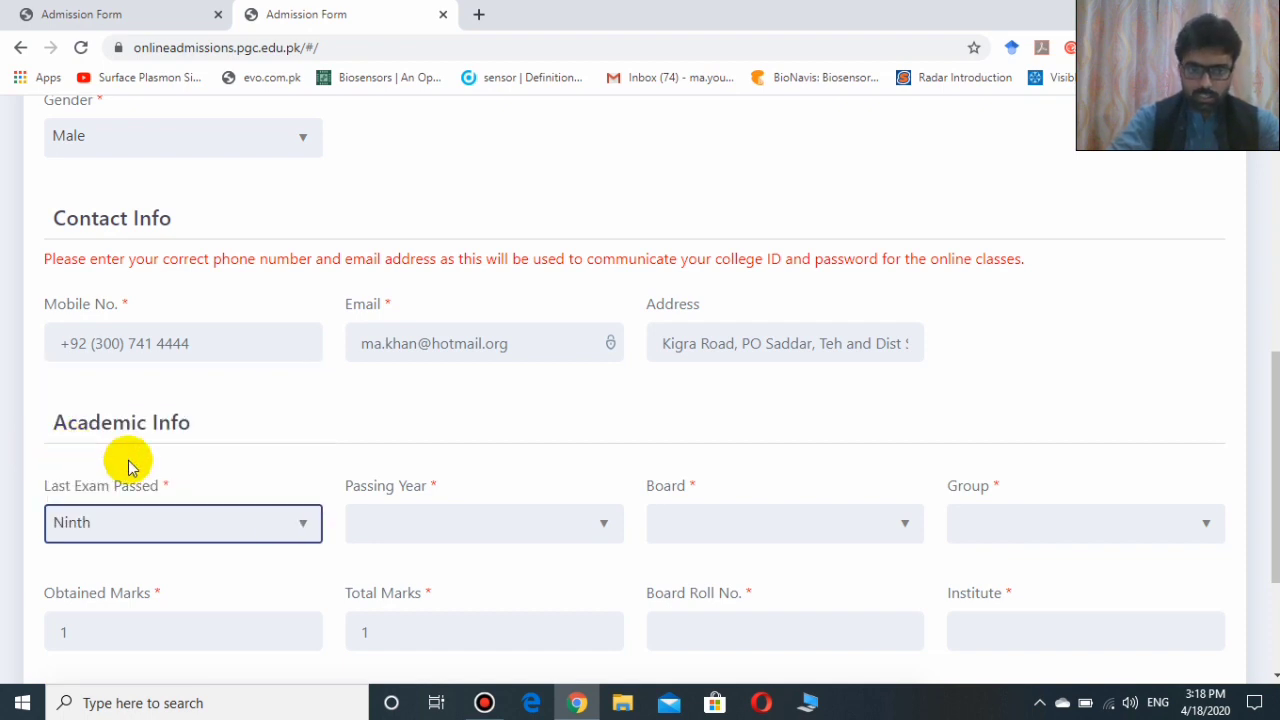
left_click(416, 526)
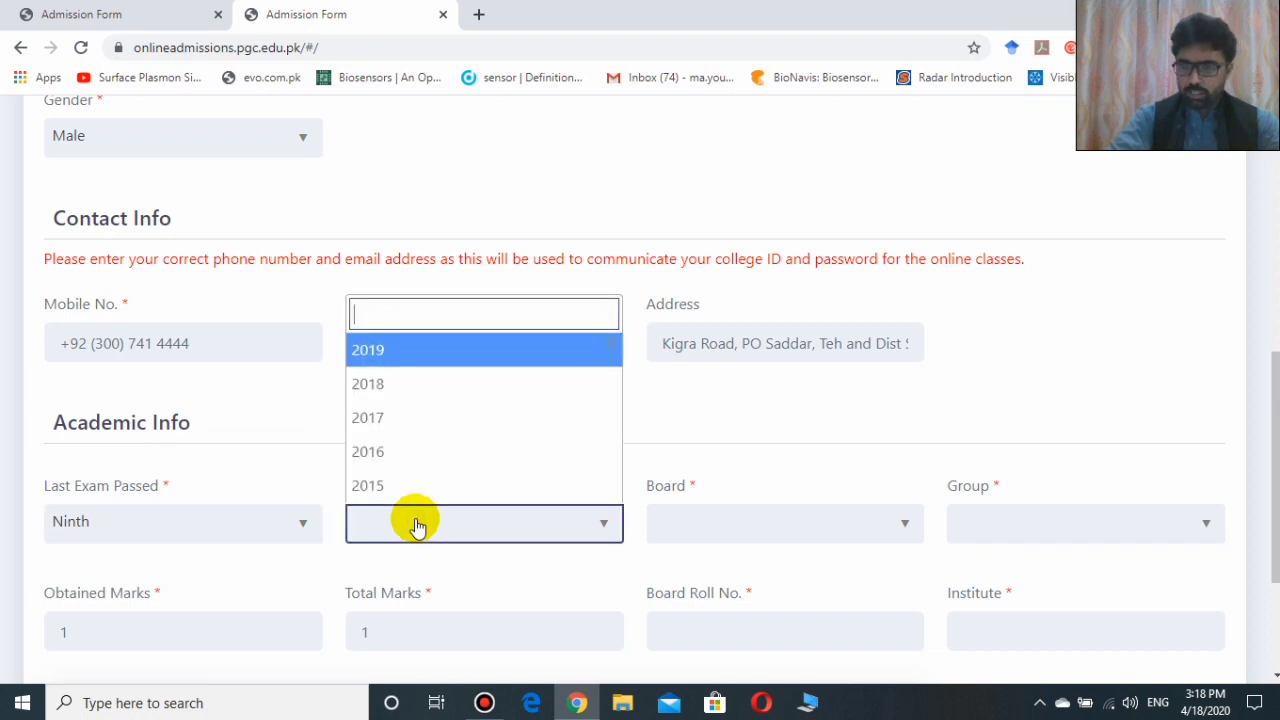
left_click(405, 355)
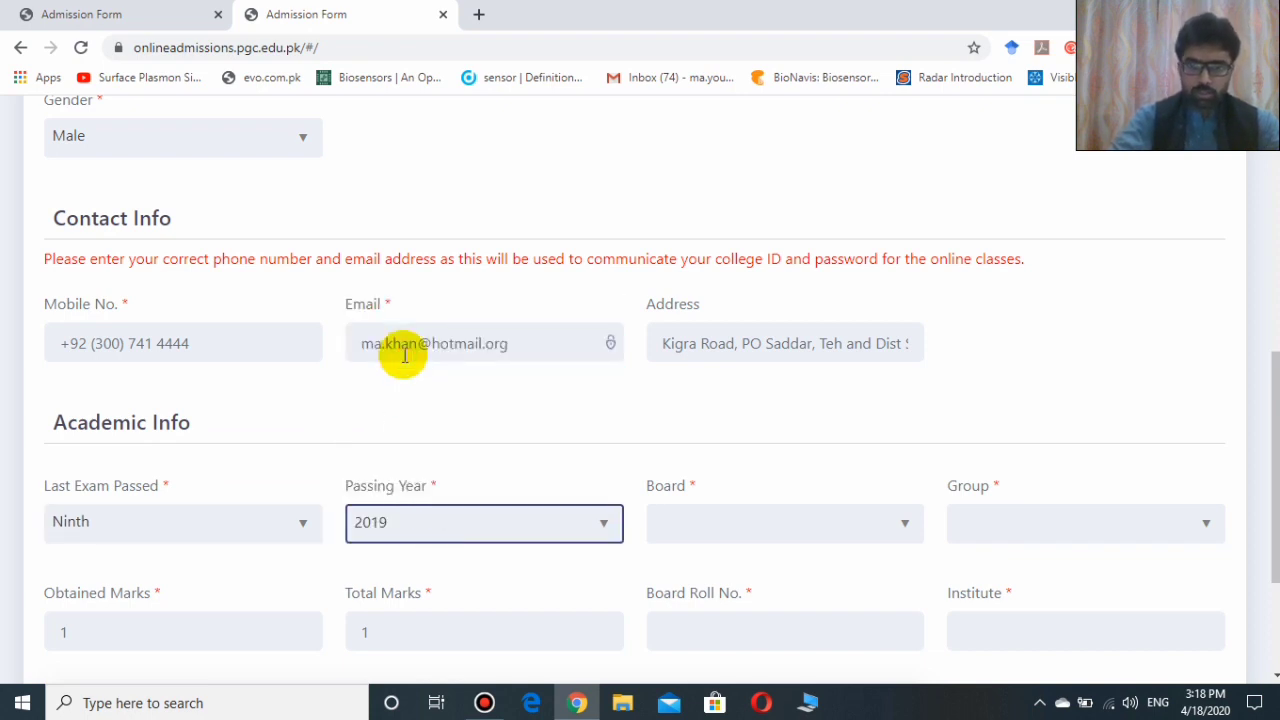
left_click(681, 520)
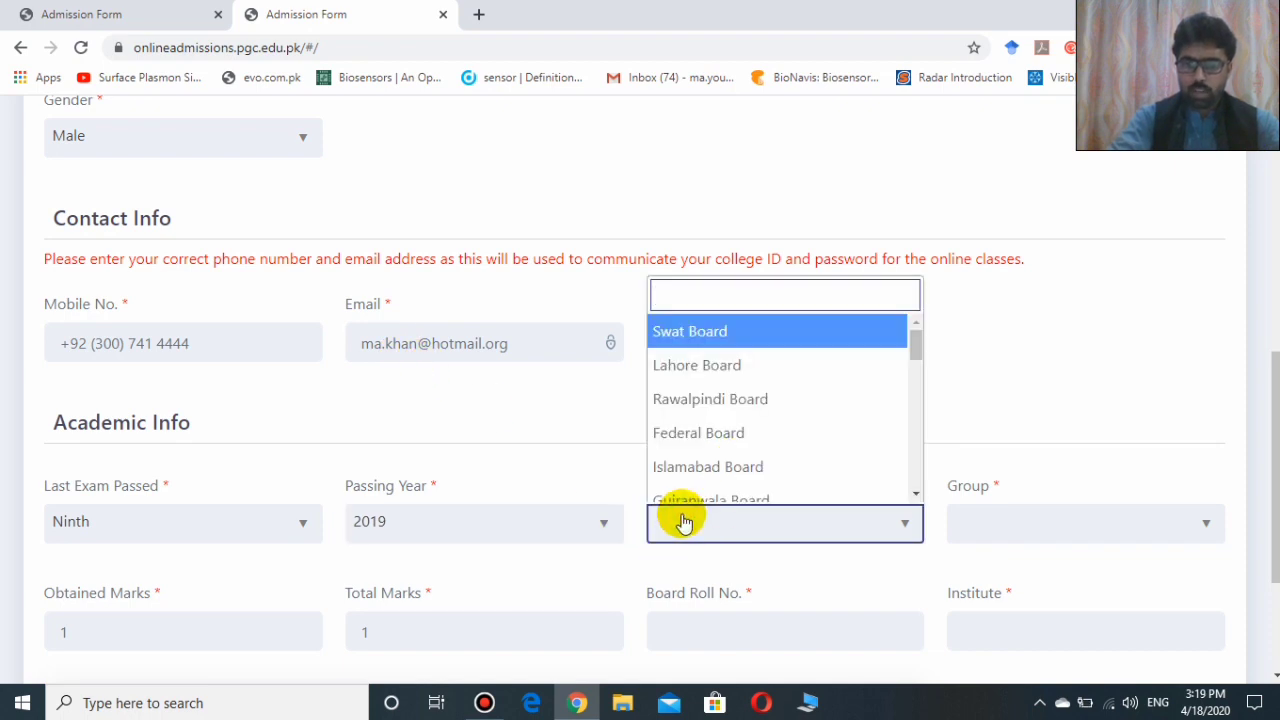
key("Down")
key("Down")
key("Down")
key("Down")
key("Down")
key("Down")
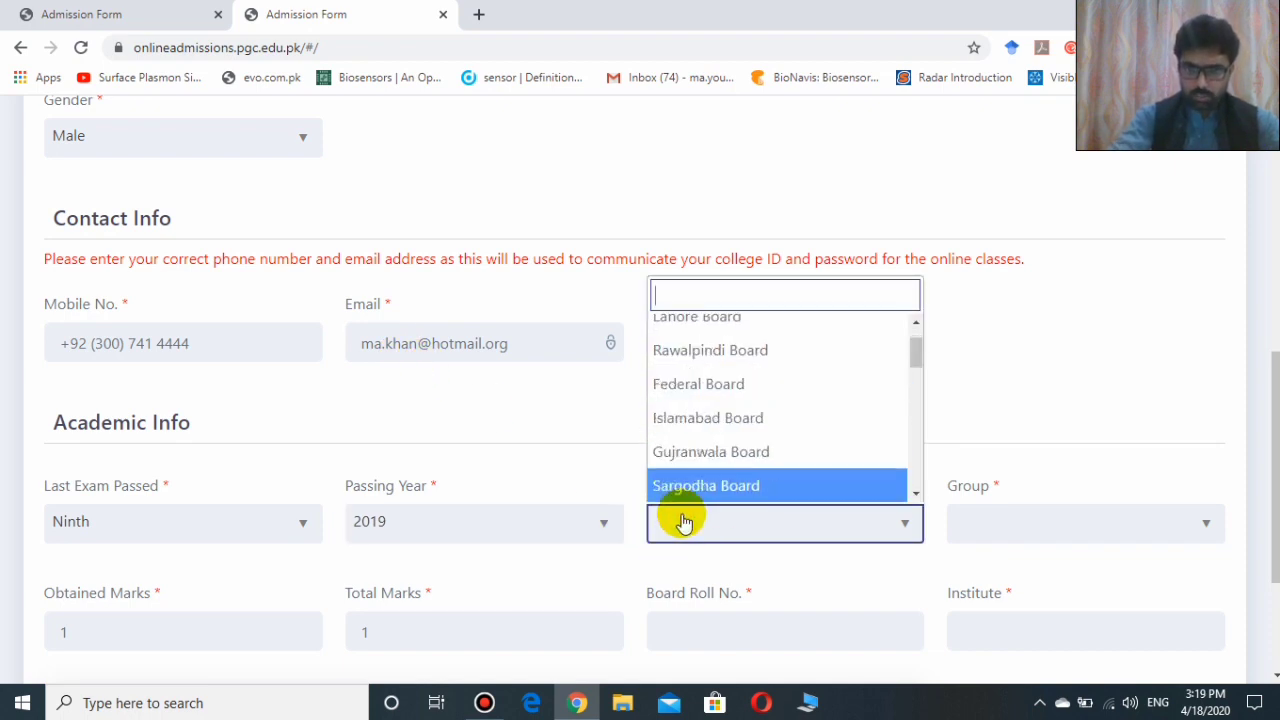
left_click(697, 447)
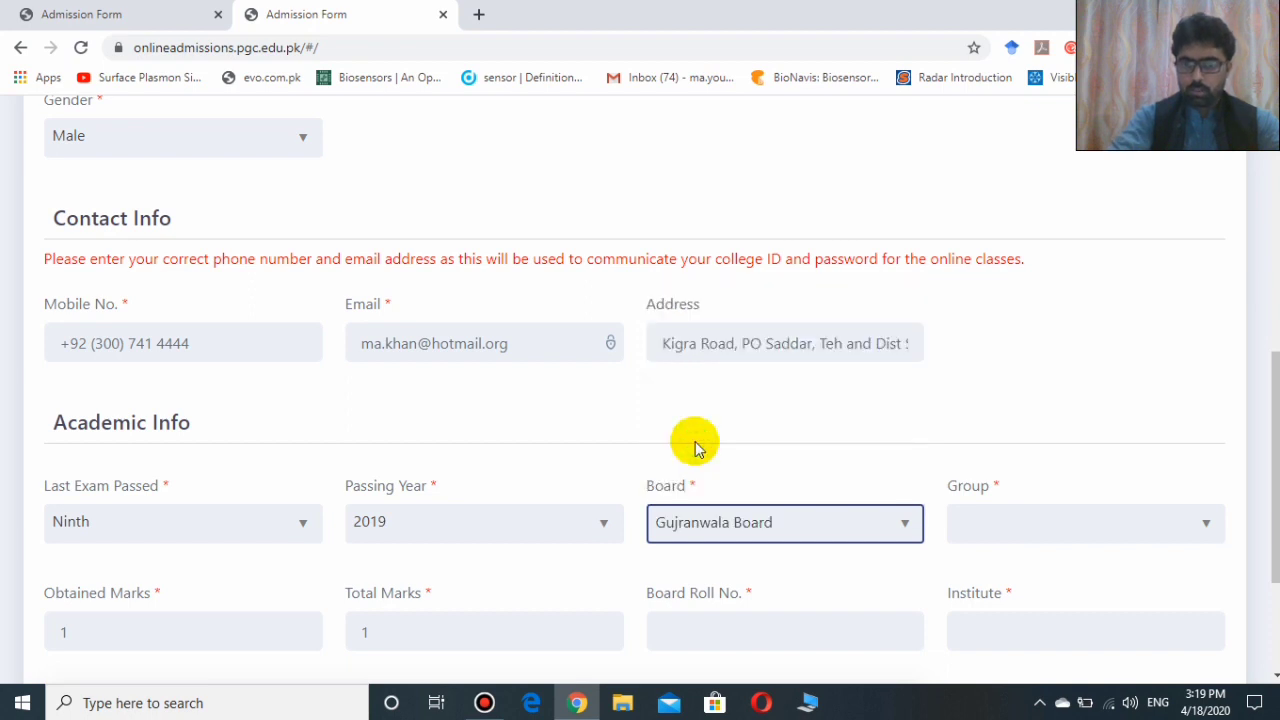
left_click(987, 534)
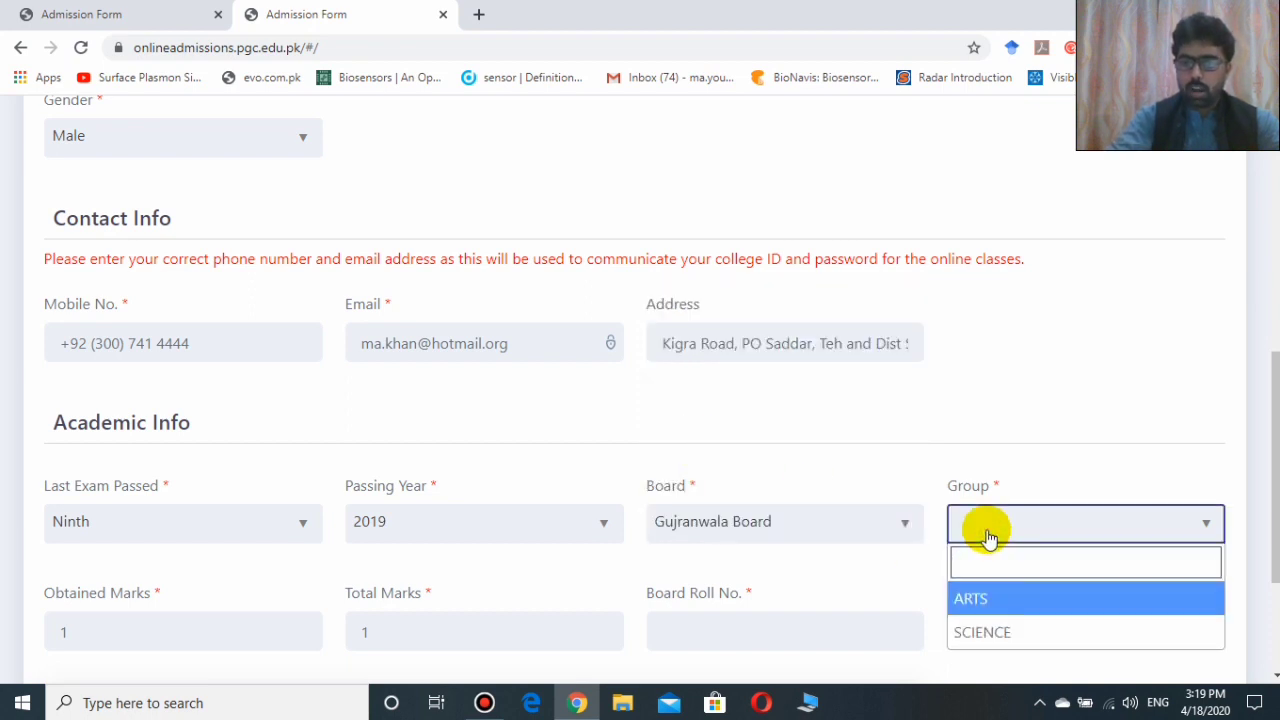
left_click(988, 633)
left_click_drag(1270, 378, 1270, 466)
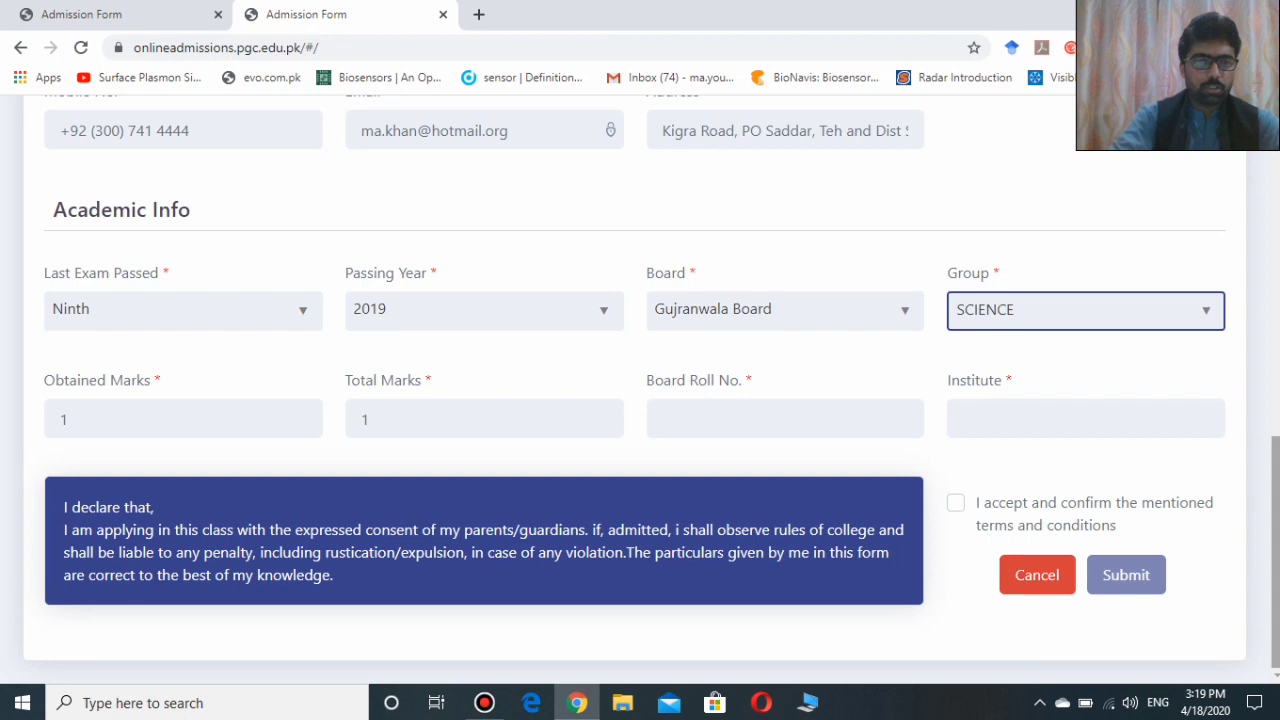
Enter Obtained Marks 435, Total Marks 500 and the board roll number.
left_click(106, 428)
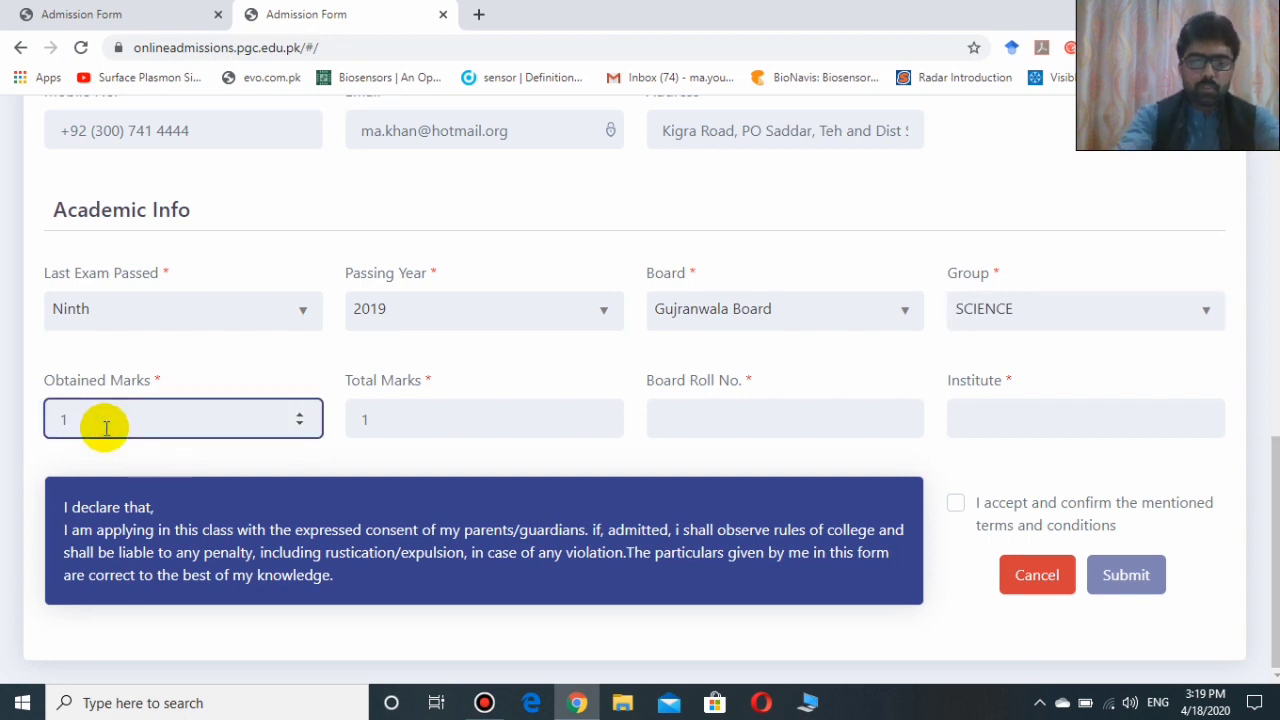
key("BackSpace")
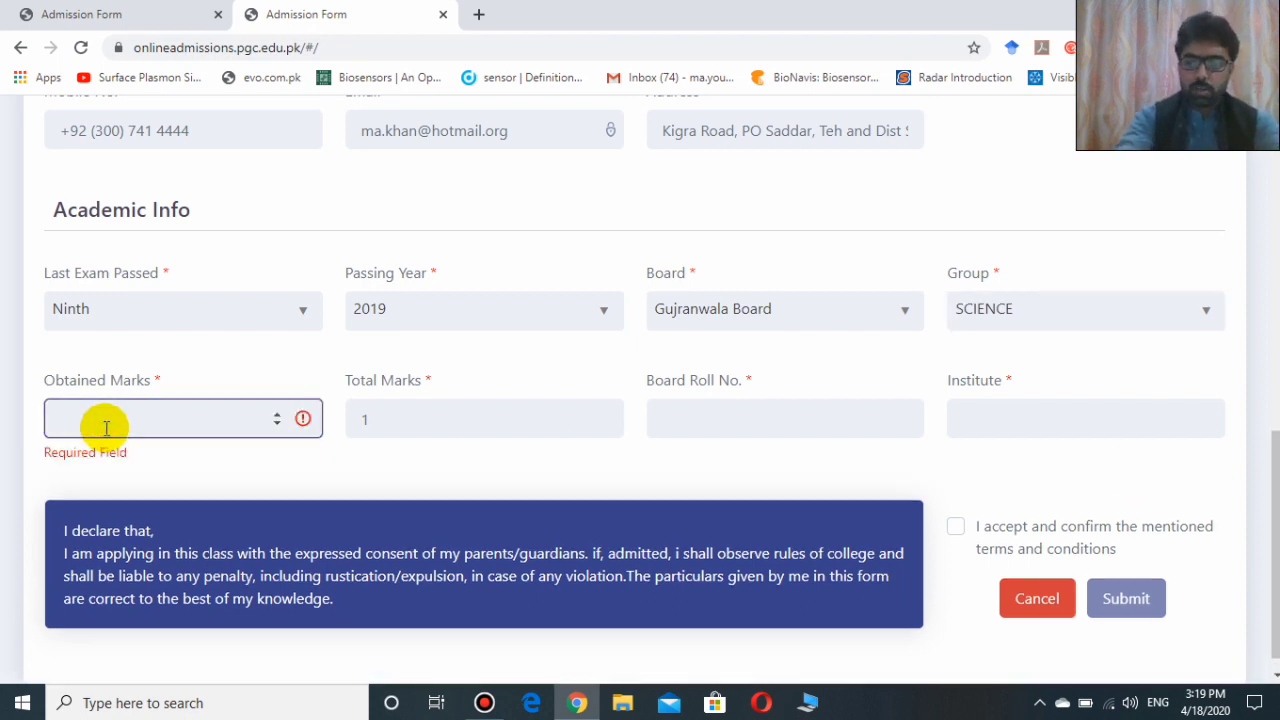
type("4")
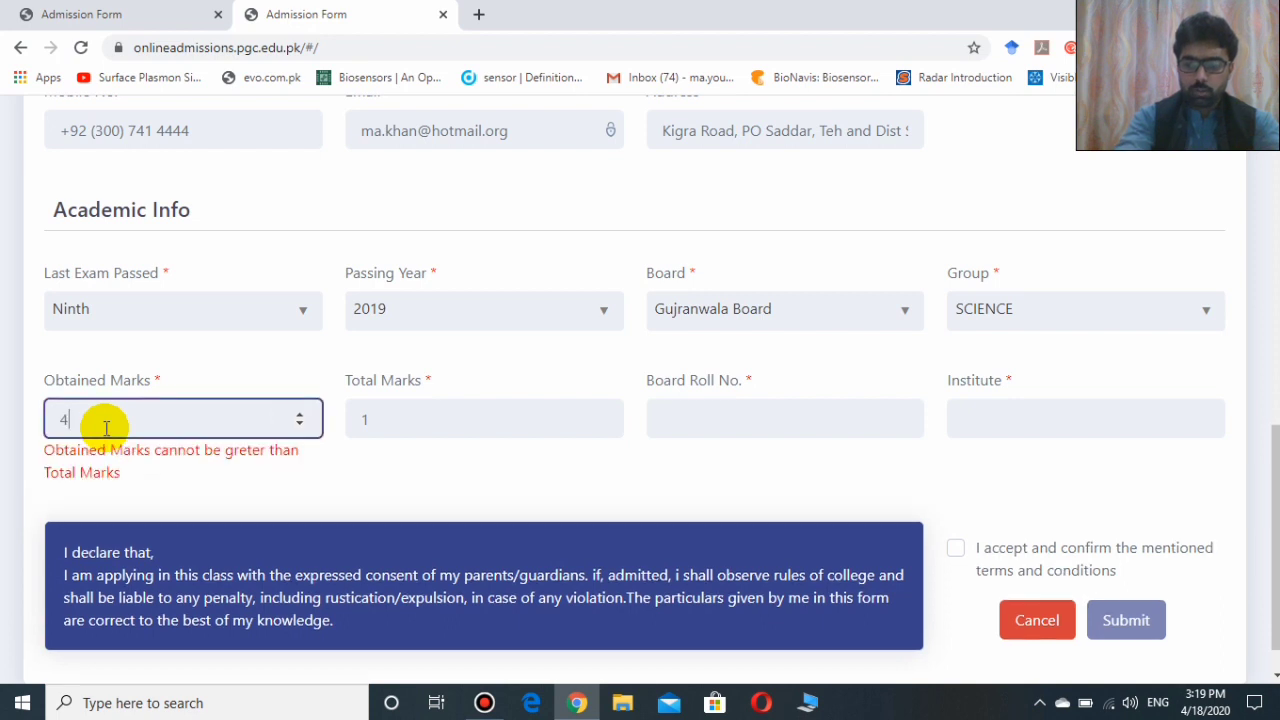
type("35")
left_click(400, 420)
key("BackSpace")
type("500")
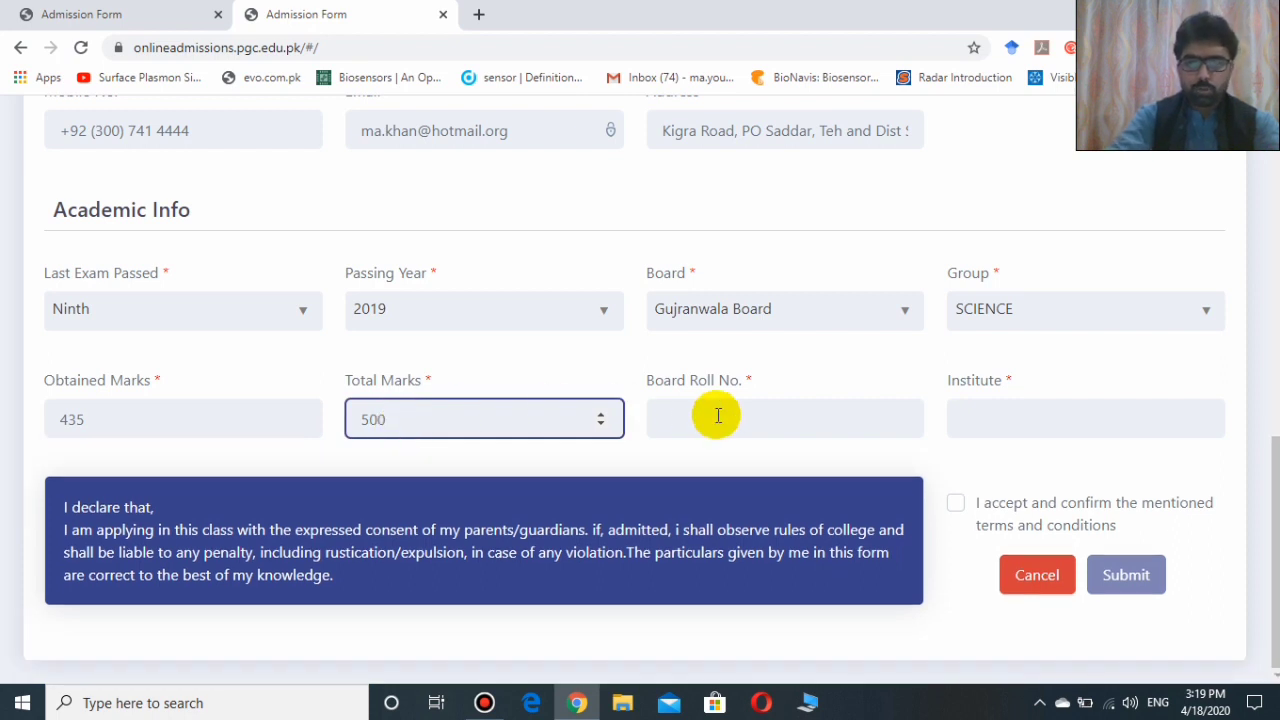
left_click(717, 416)
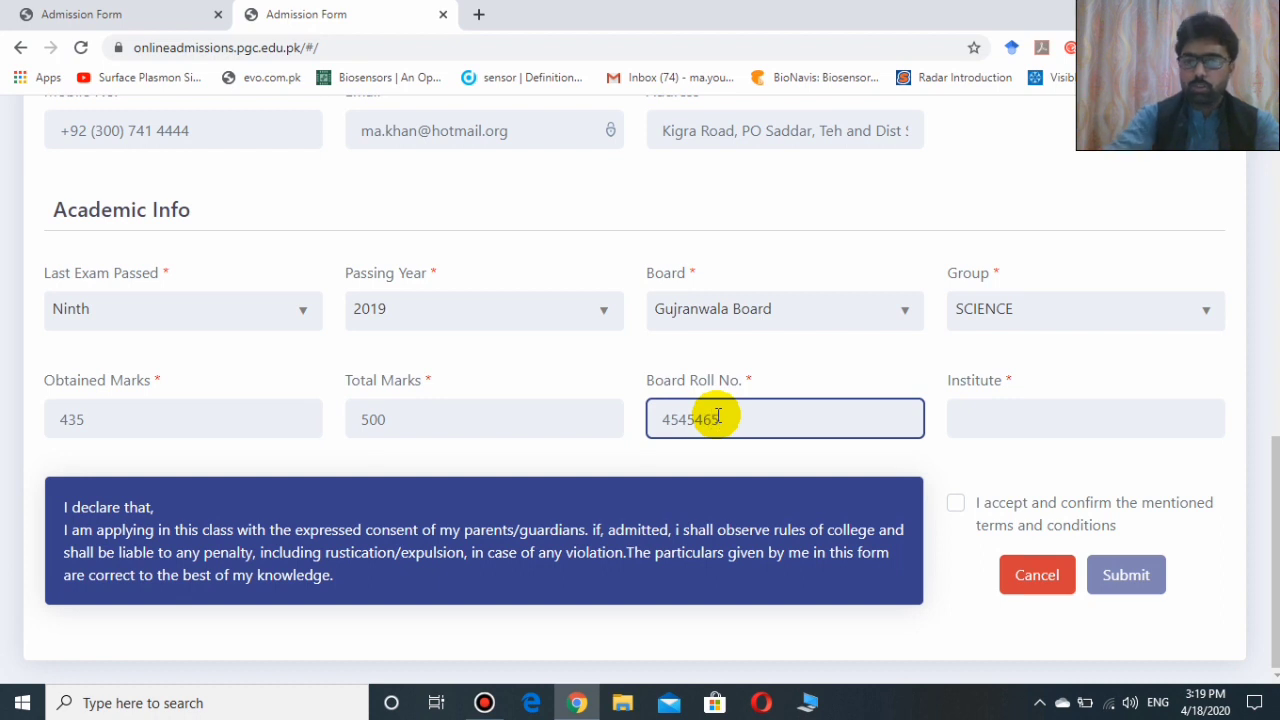
left_click(981, 419)
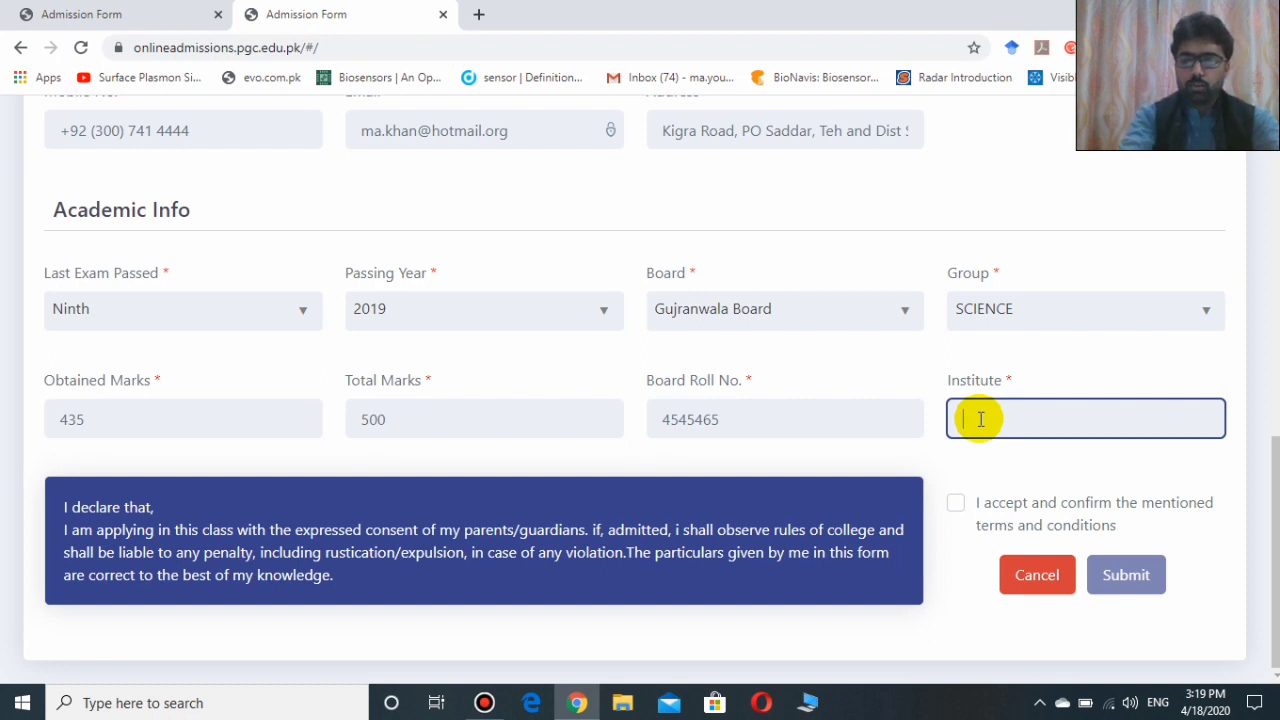
Paste 'Allied School system' as the Institute and accept the terms and conditions.
type("Allied School system")
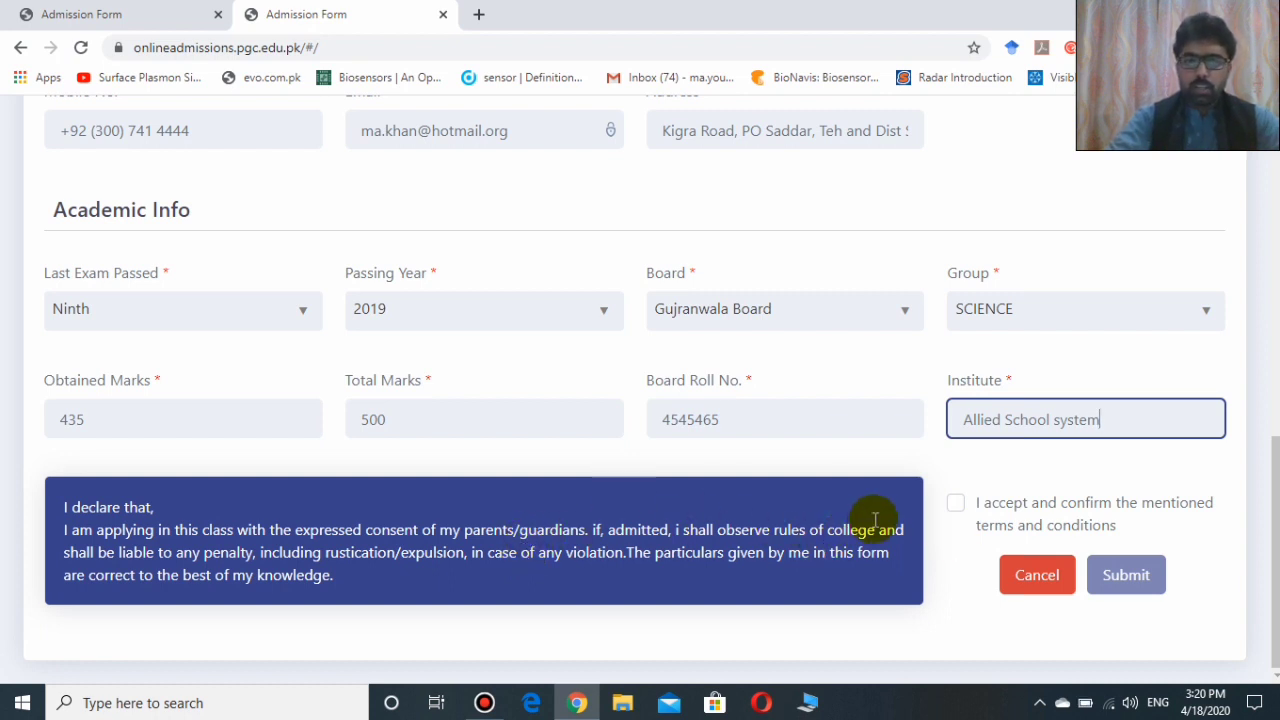
left_click(955, 504)
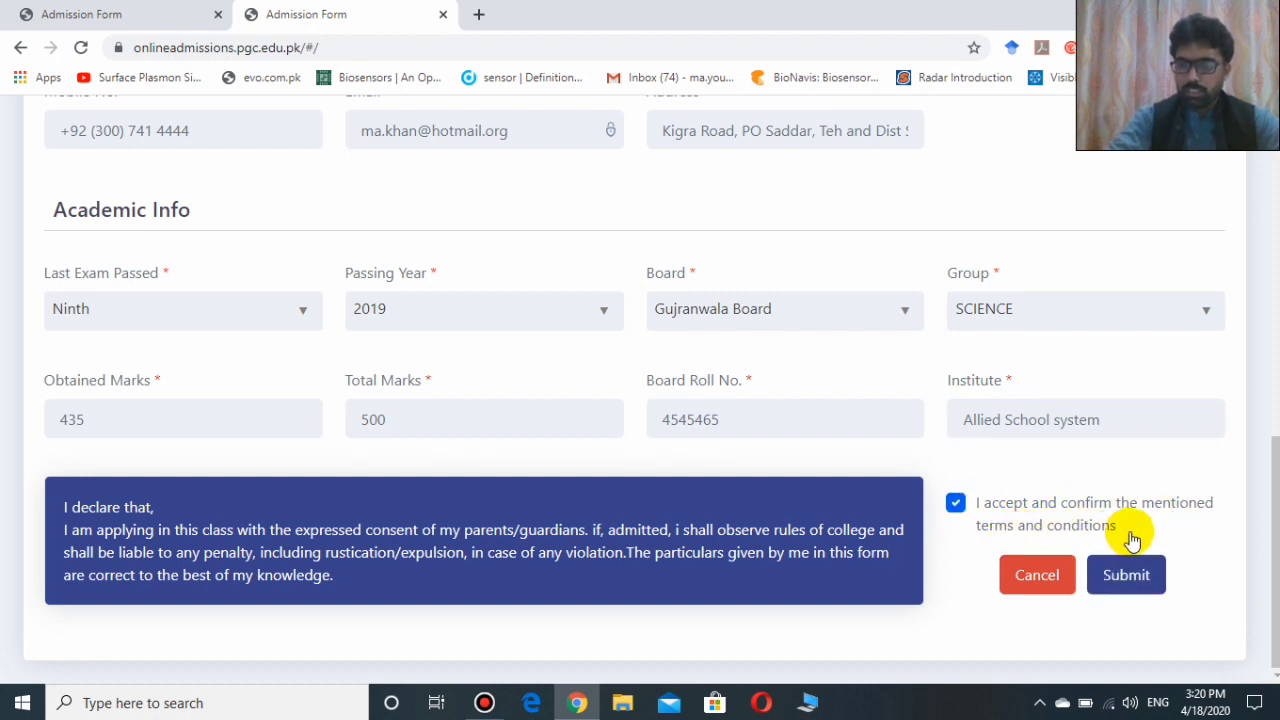
Submit the form and highlight the registration number on the confirmation page.
left_click(1124, 586)
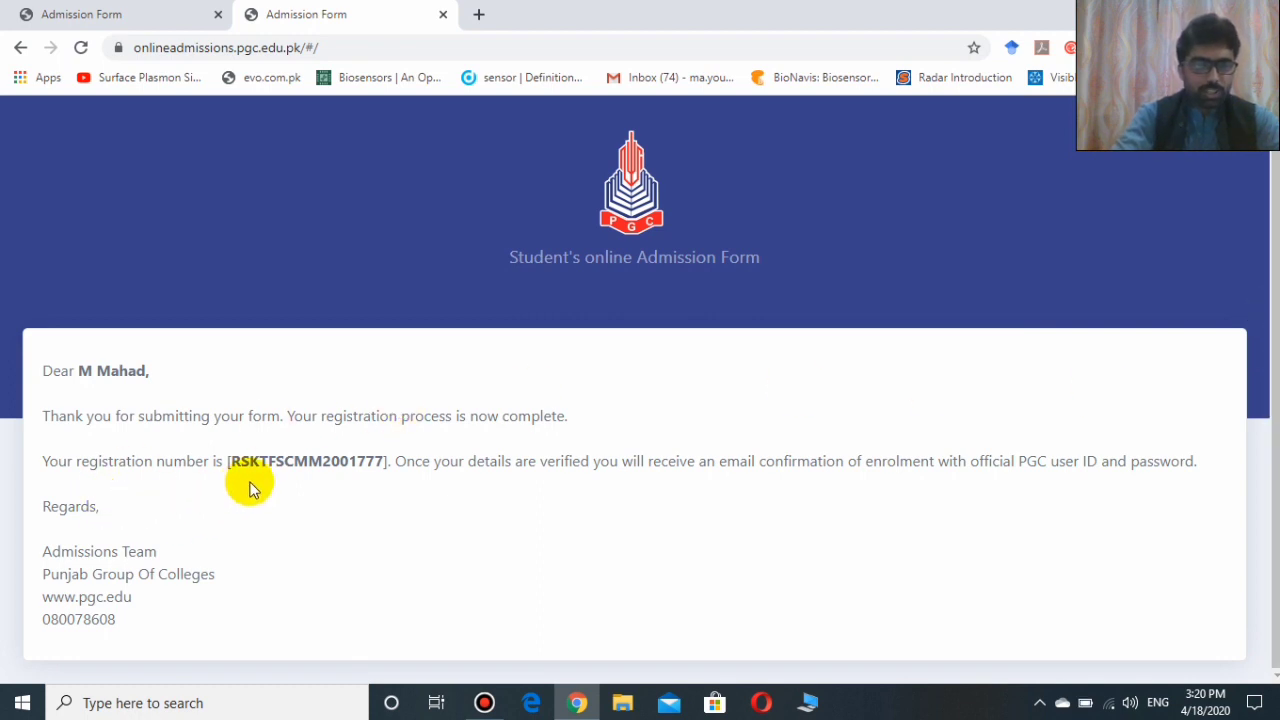
left_click_drag(225, 459, 388, 466)
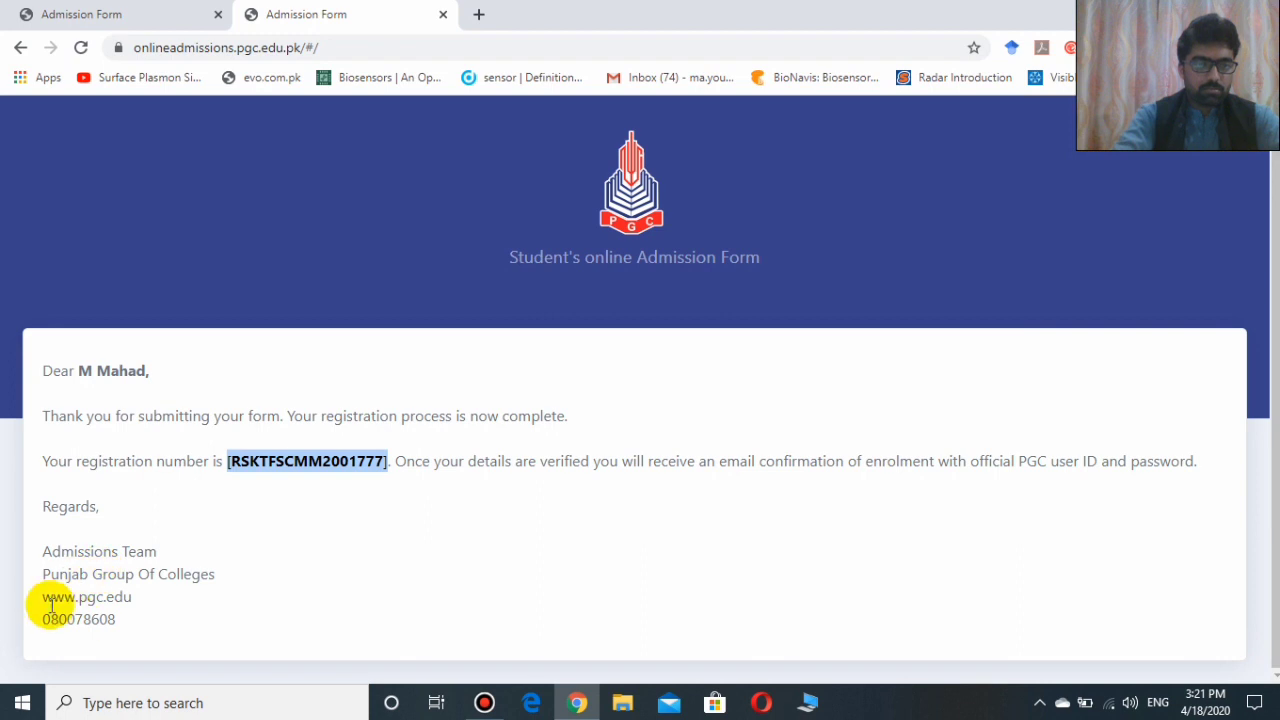
left_click_drag(132, 597, 47, 601)
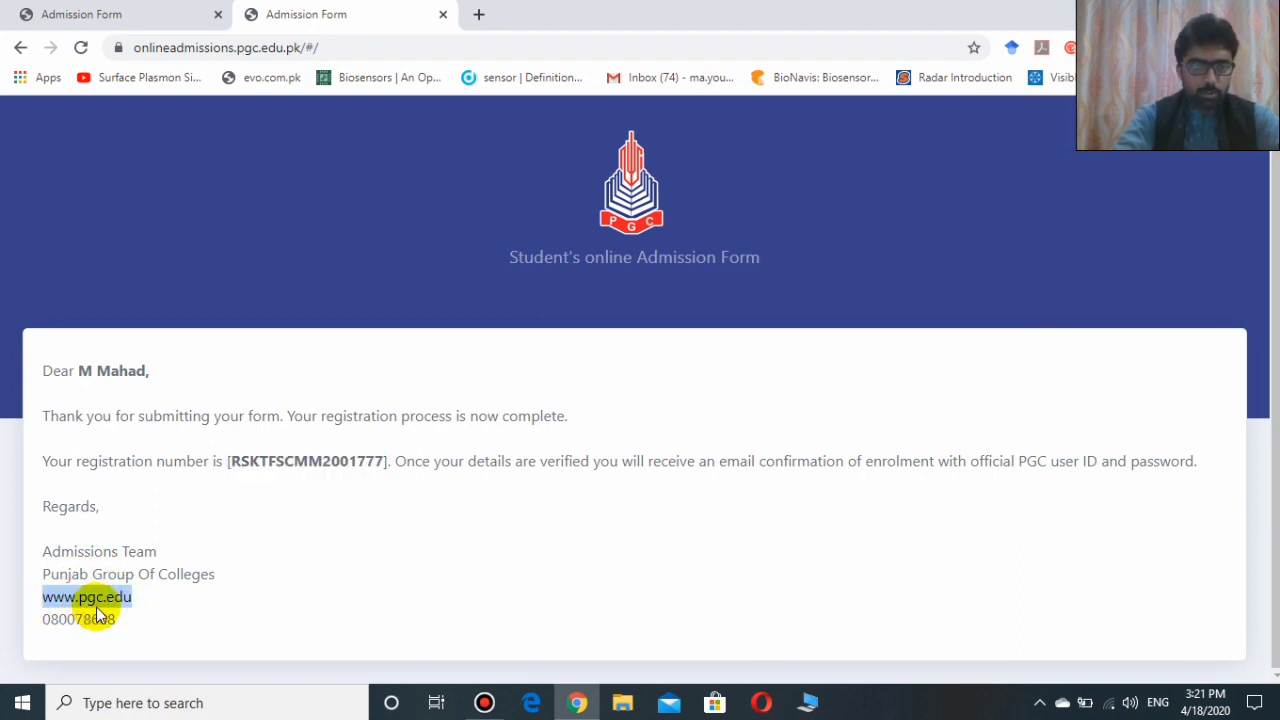
left_click_drag(116, 620, 44, 628)
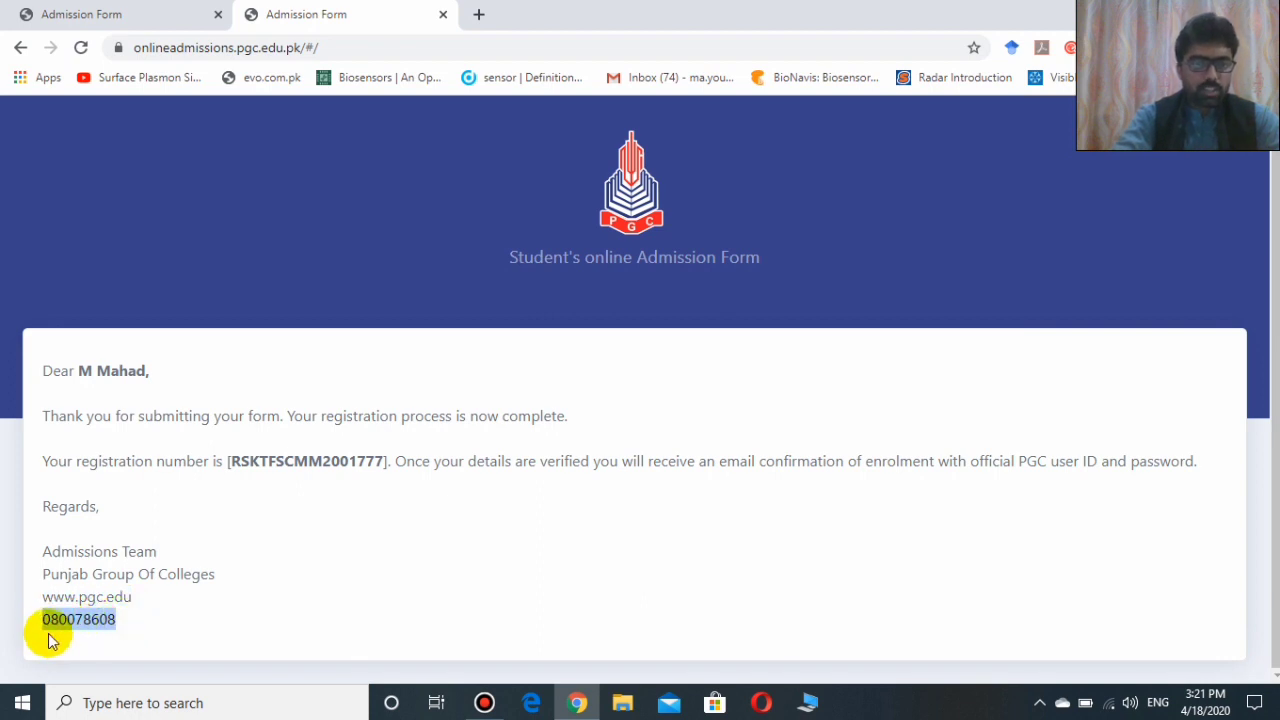